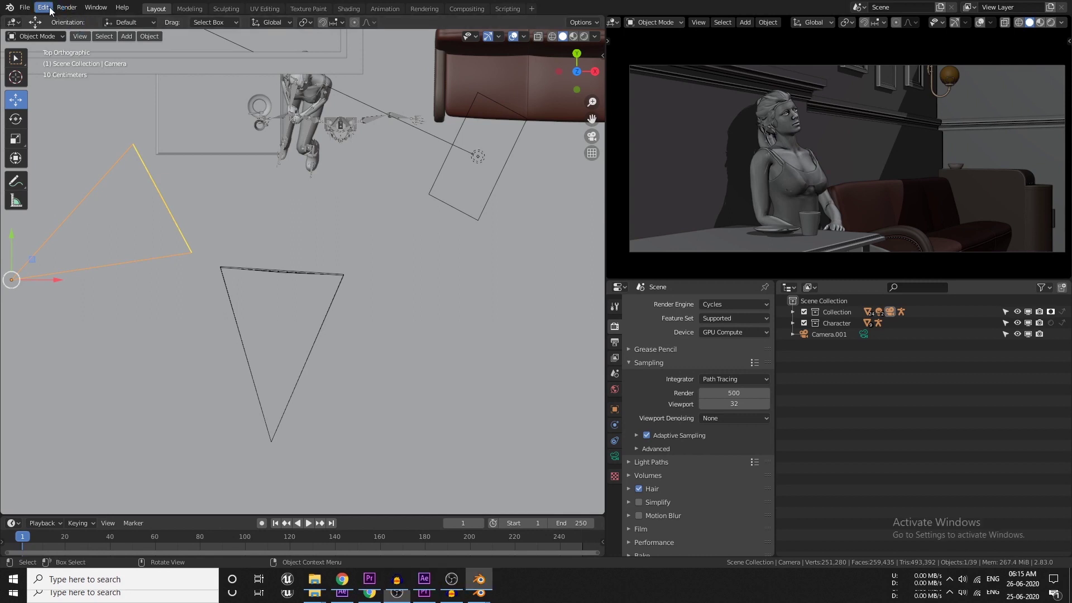
- Filter the Add-ons preferences by 'image' to confirm Import Images as Planes is enabled
left_click(43, 7)
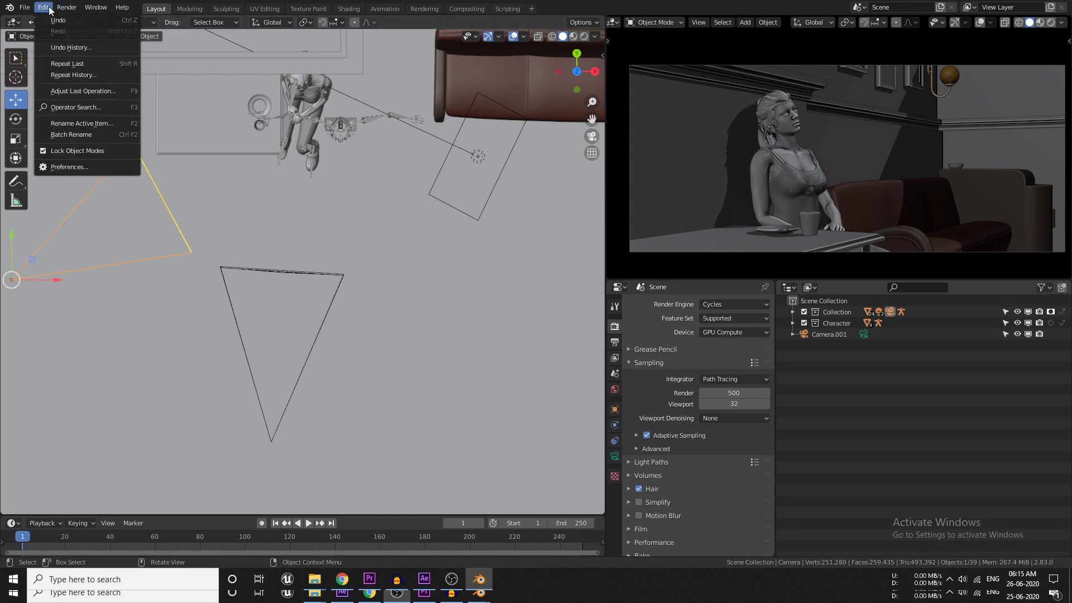
left_click(65, 167)
left_click(30, 144)
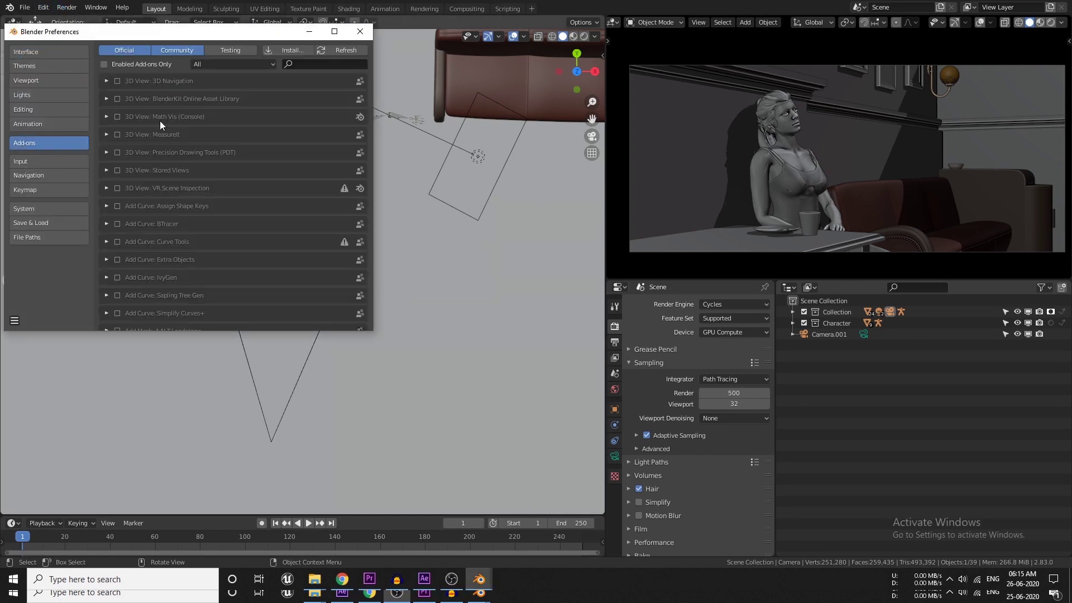
left_click(304, 64)
type("image")
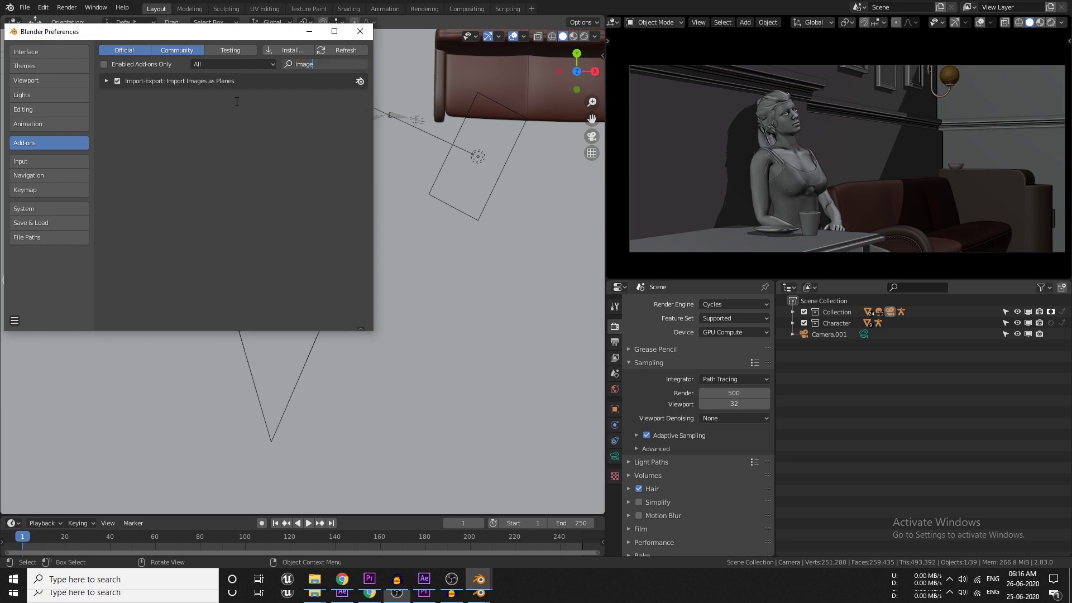
key("Return")
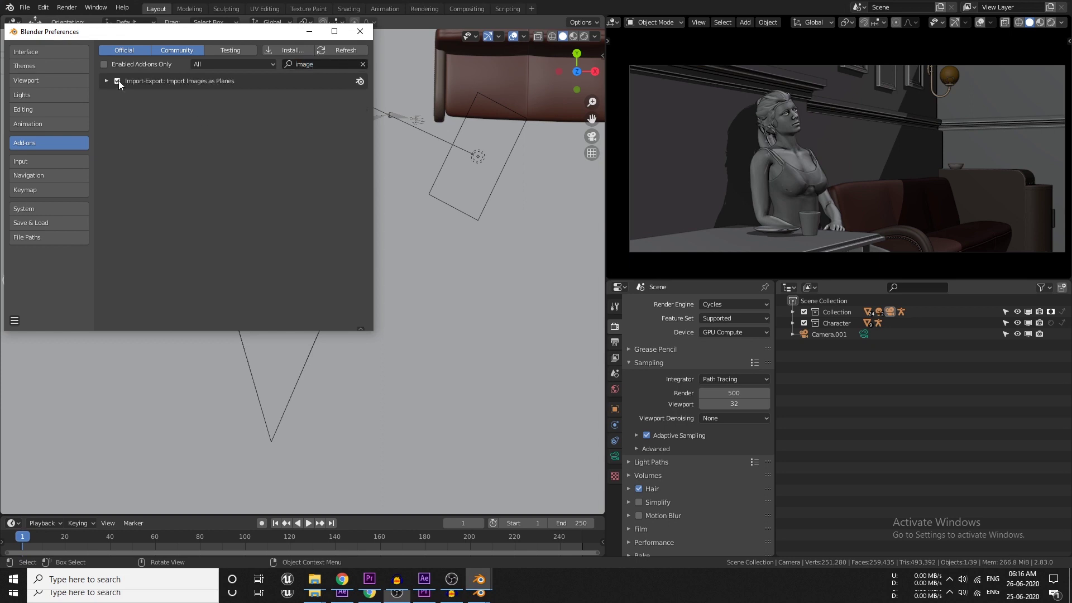
- Import all Keyed Footage frames as one animated image plane with Premultiplied alpha
left_click(360, 31)
key("shift+a")
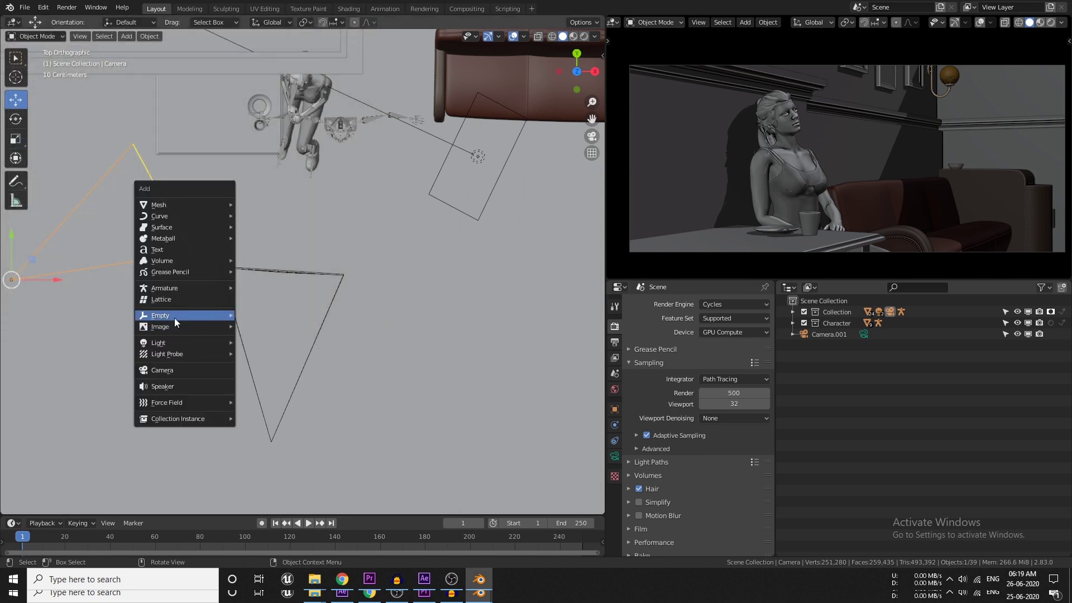
mouse_move(170, 327)
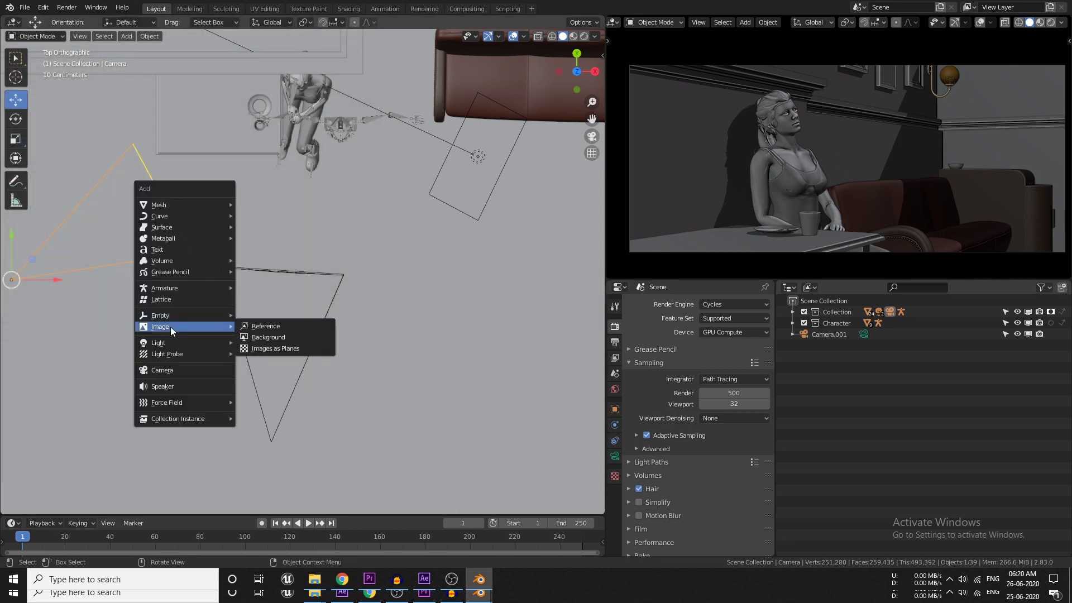
left_click(271, 349)
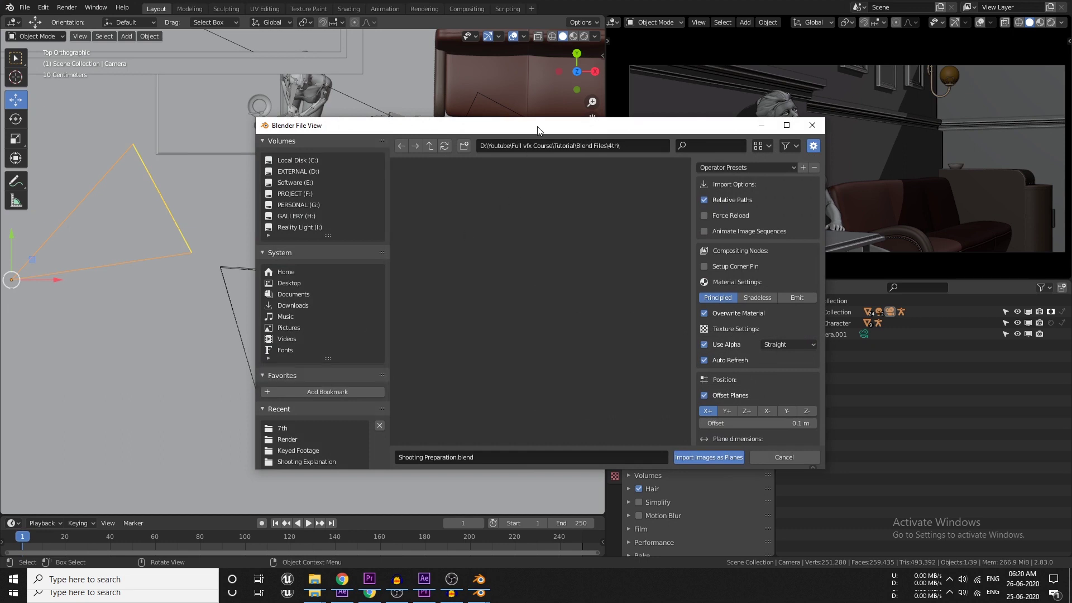
left_click(294, 449)
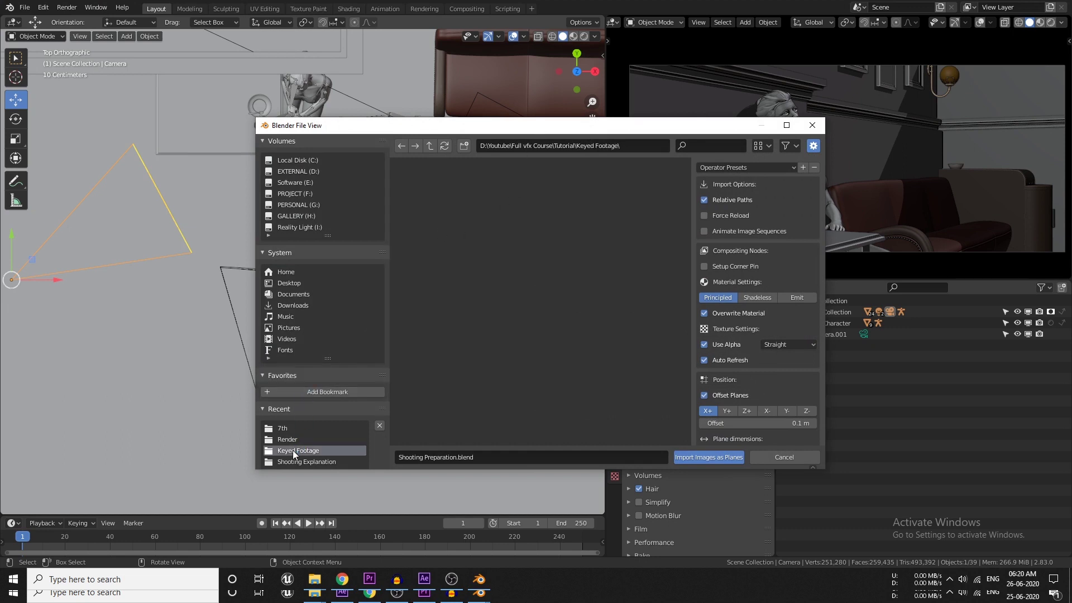
left_click(429, 211)
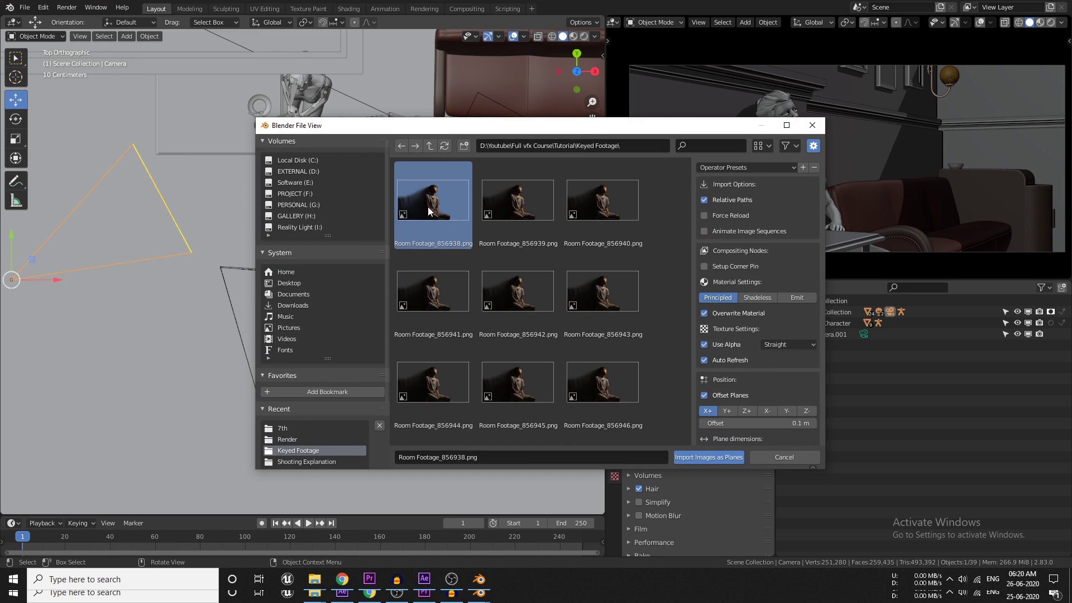
key("a")
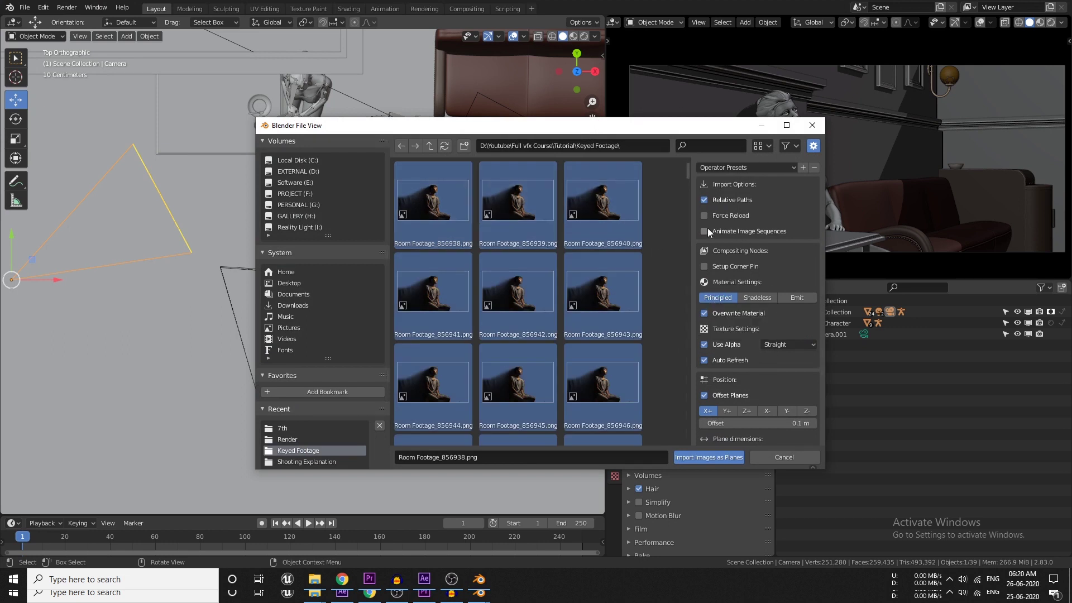
left_click(788, 343)
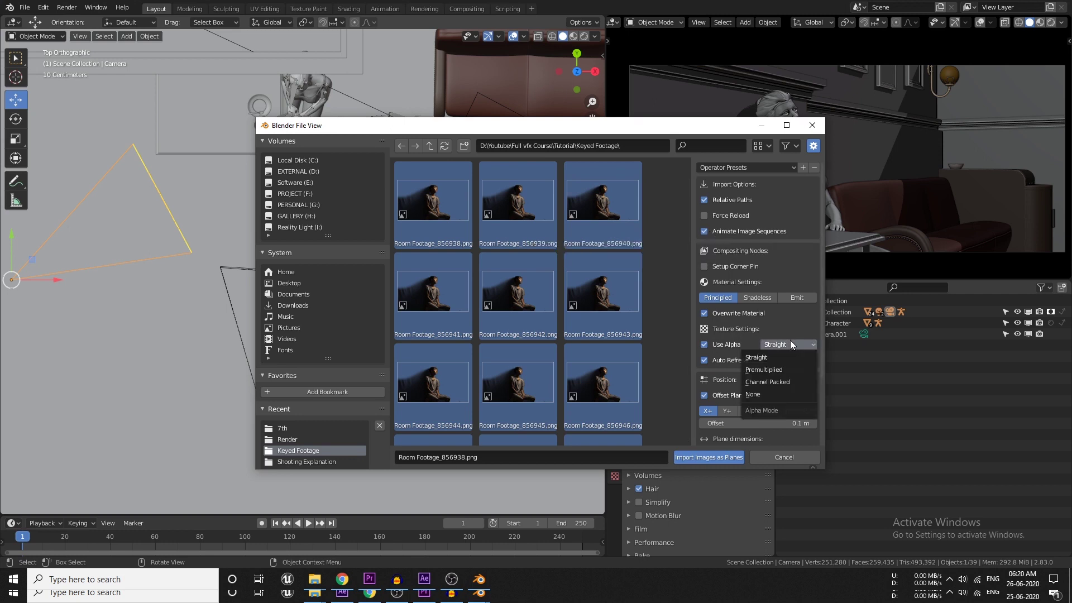
left_click(774, 370)
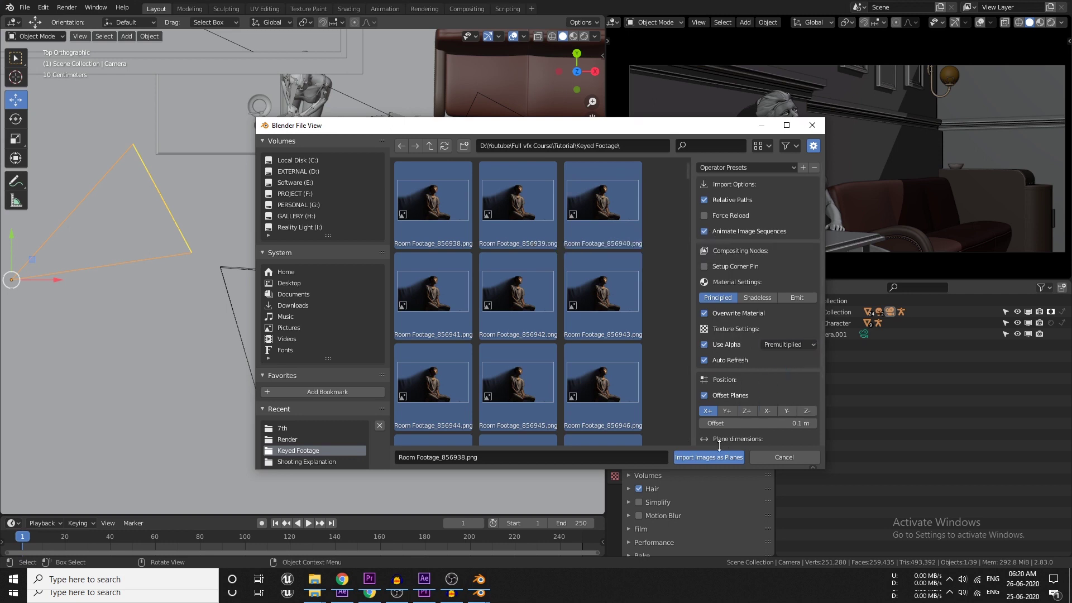
left_click(705, 456)
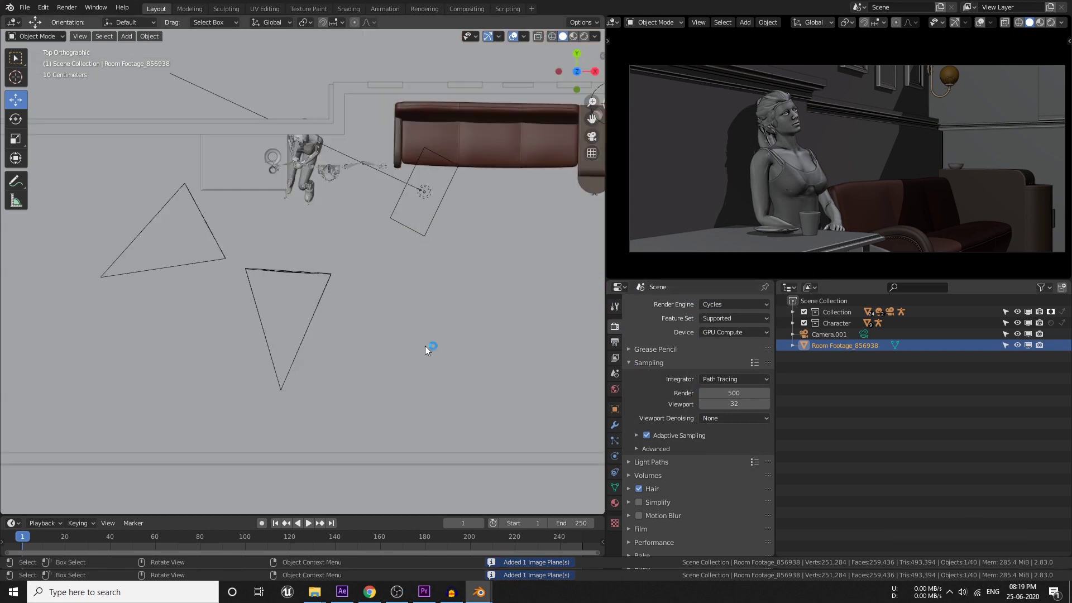
- Frame the new footage plane and move it roughly into the room
key("KP_Decimal")
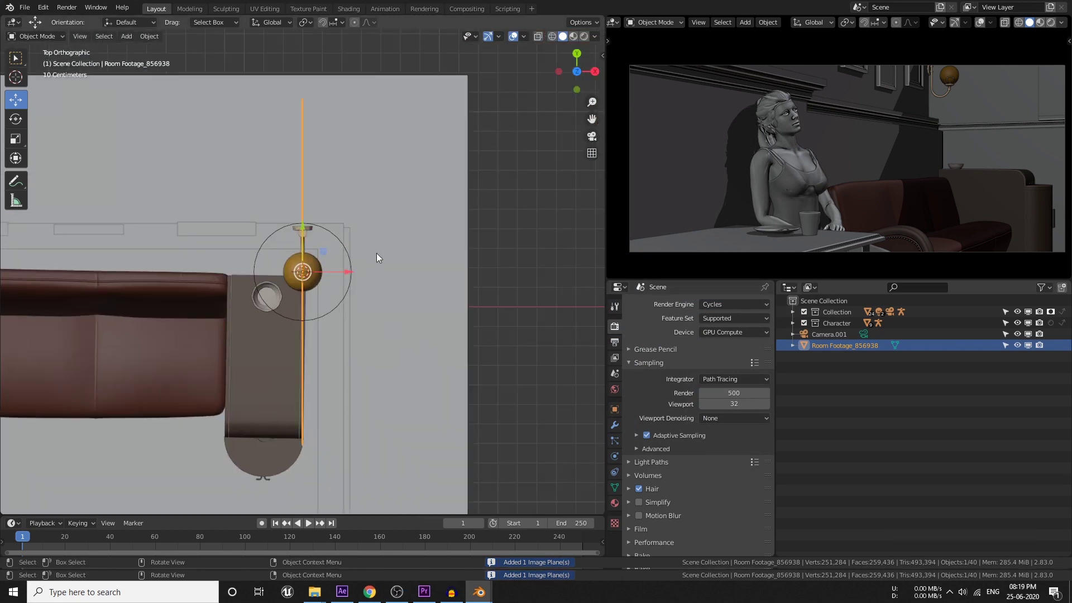
scroll(376, 257, "down", 5)
key("g")
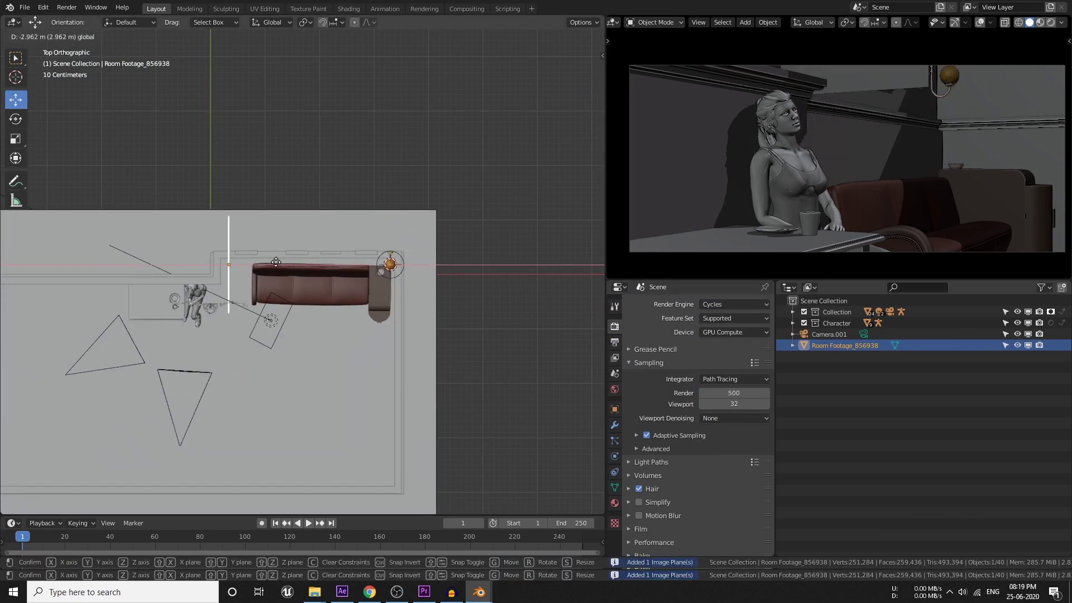
left_click(269, 262)
middle_click_drag(223, 275, 309, 232)
- Lower the plane along Z and shift it along Y beside the seated character
key("g")
key("z")
left_click(216, 268)
key("g")
key("y")
left_click(249, 237)
key("g")
key("x")
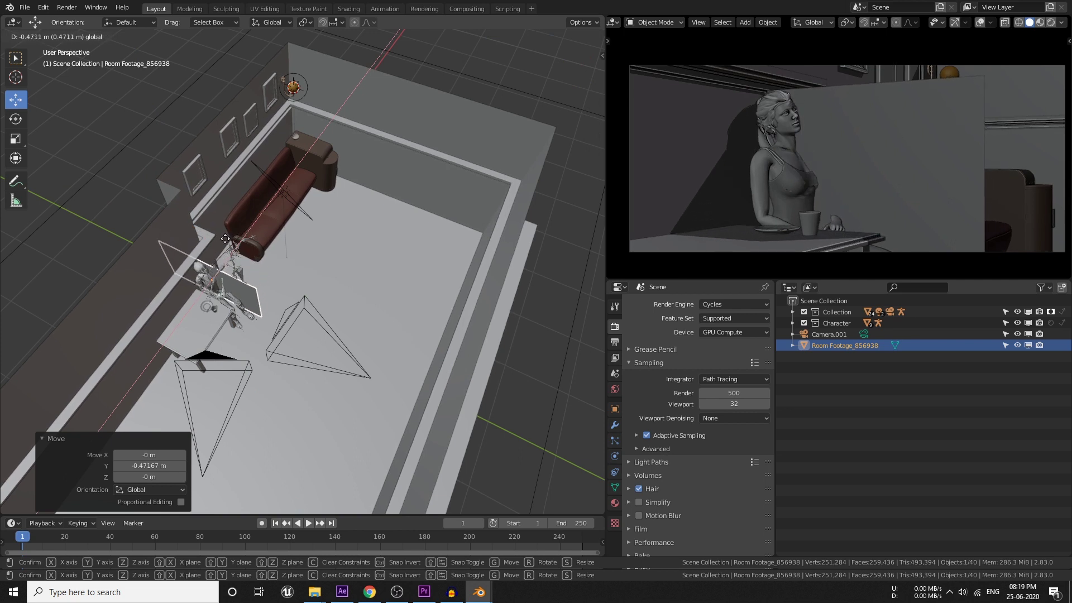
key("Escape")
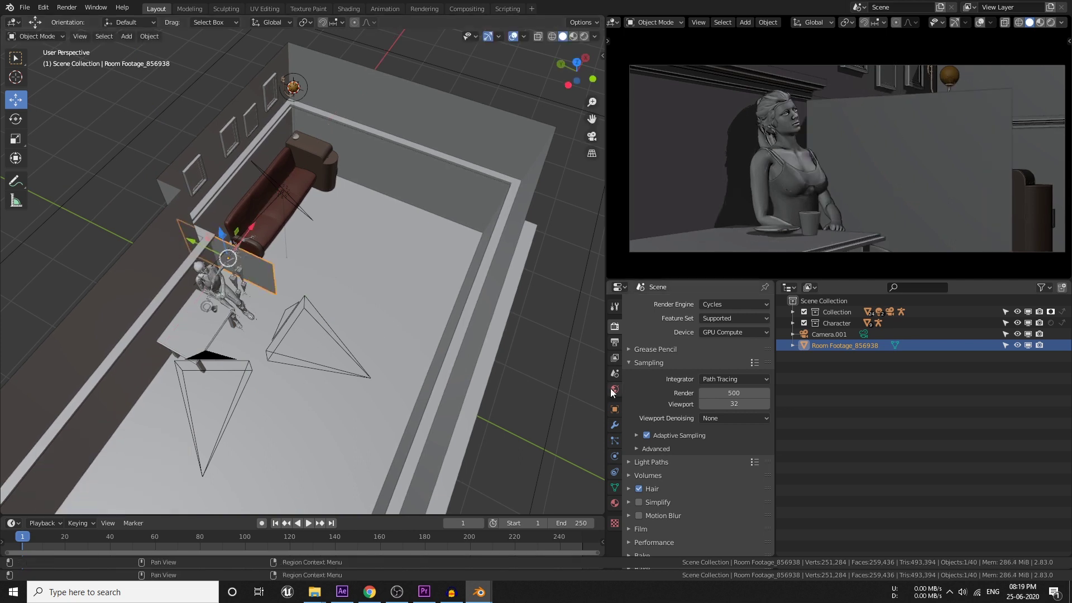
- Add a Copy Rotation constraint to the footage plane targeting the Camera
left_click(615, 472)
left_click(669, 306)
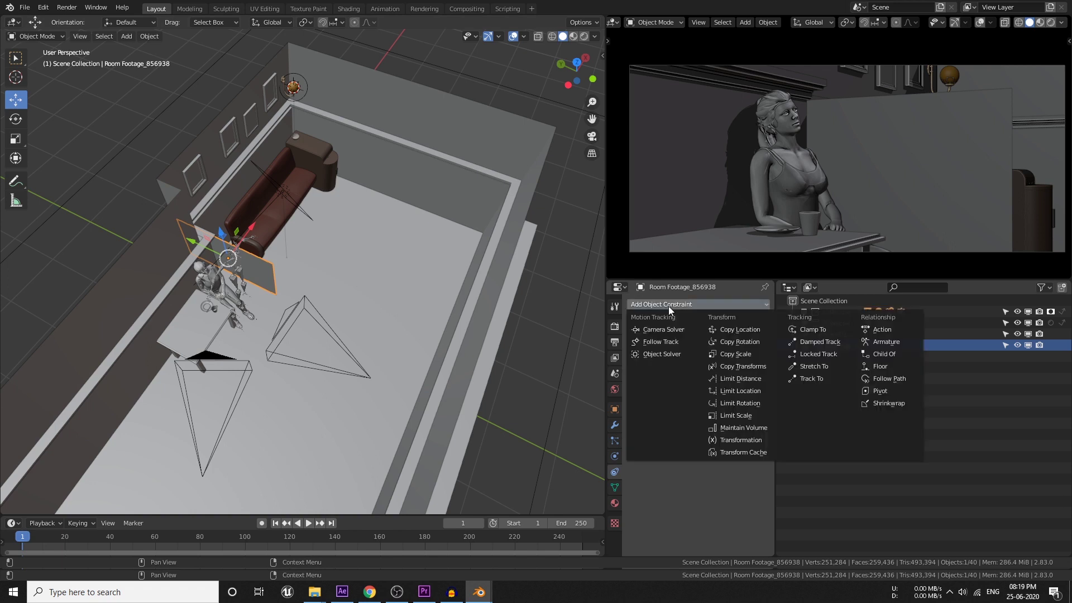
left_click(745, 349)
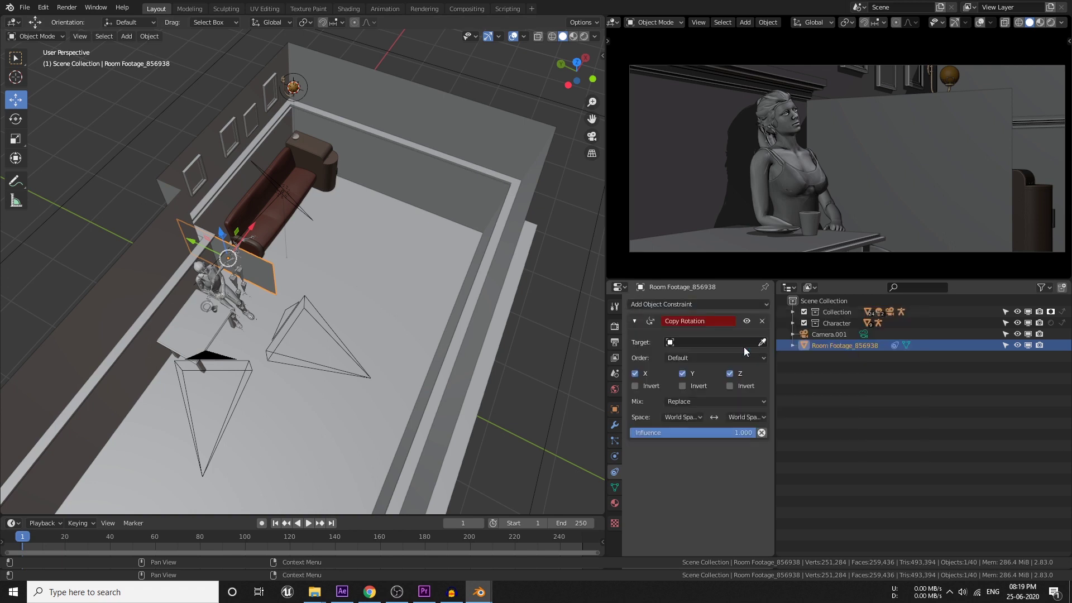
left_click(762, 341)
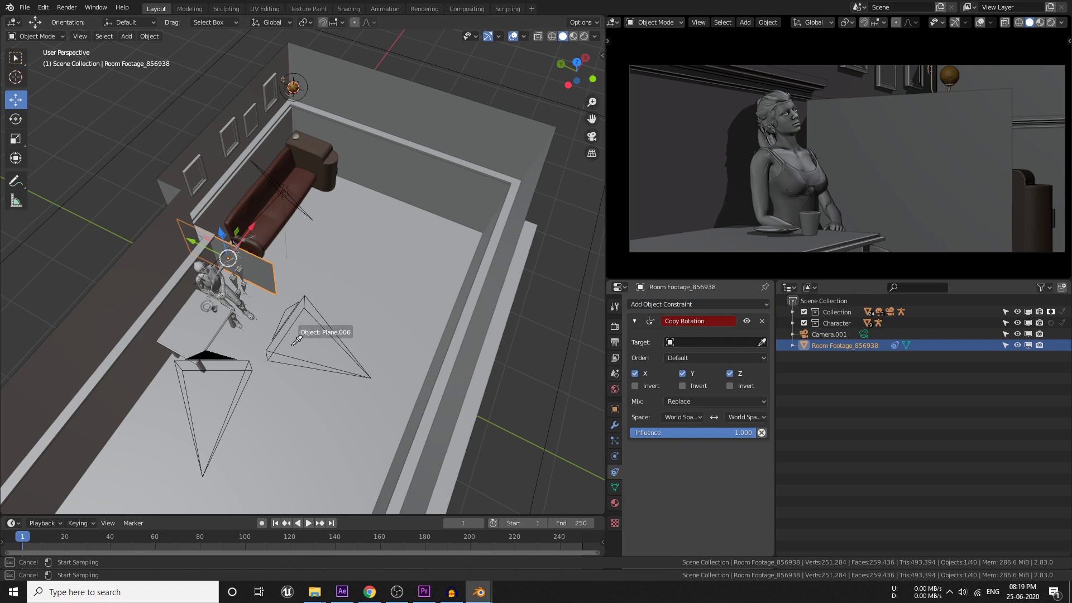
left_click(210, 359)
- Select the camera and rotate it around the global Z axis
middle_click_drag(209, 359, 203, 337)
left_click(212, 348)
key("r")
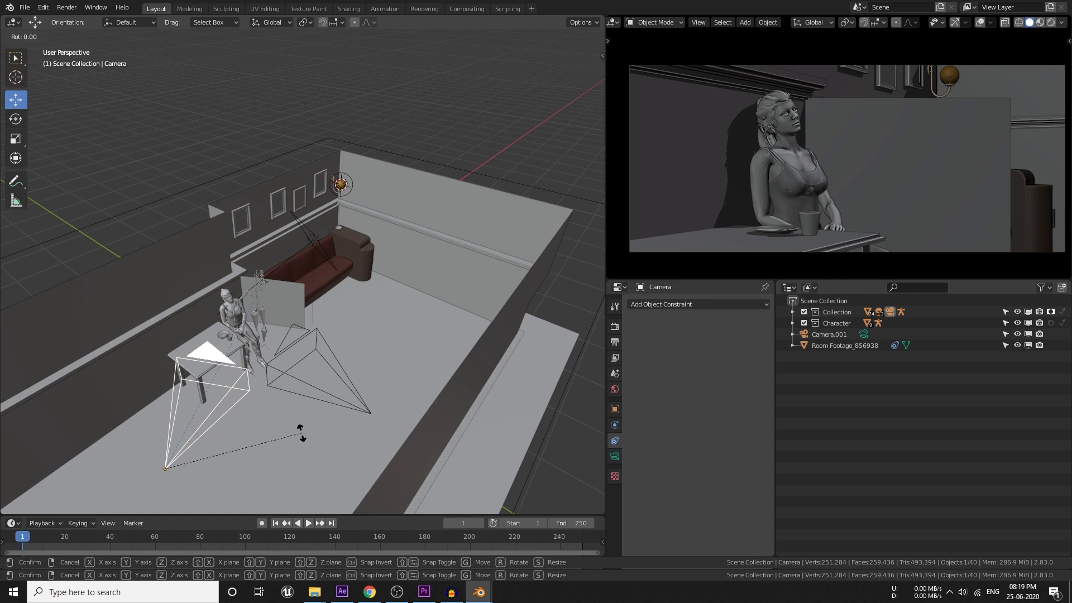
key("z")
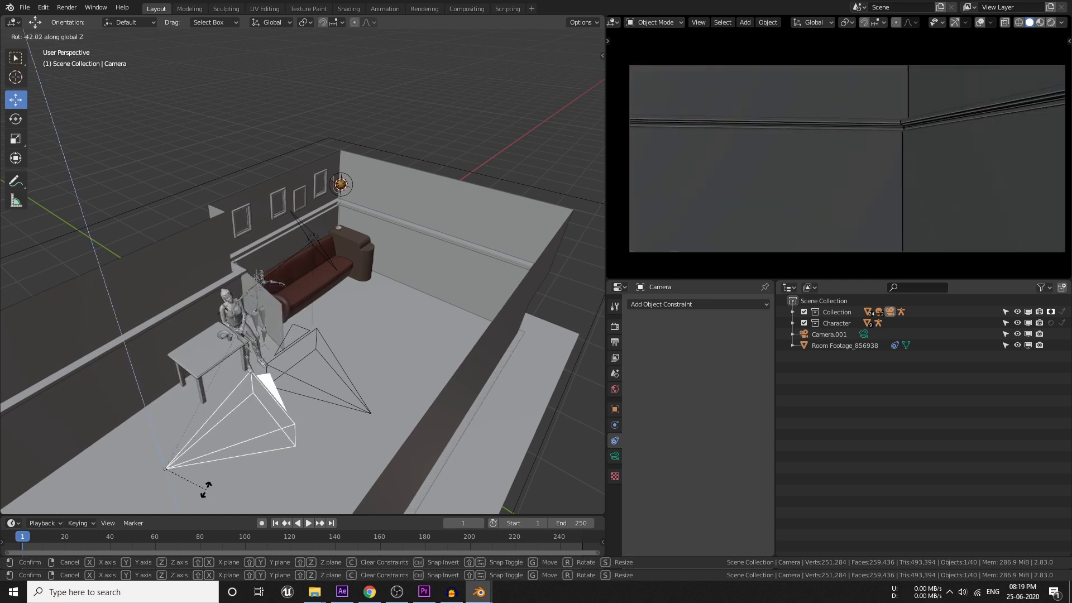
left_click(290, 430)
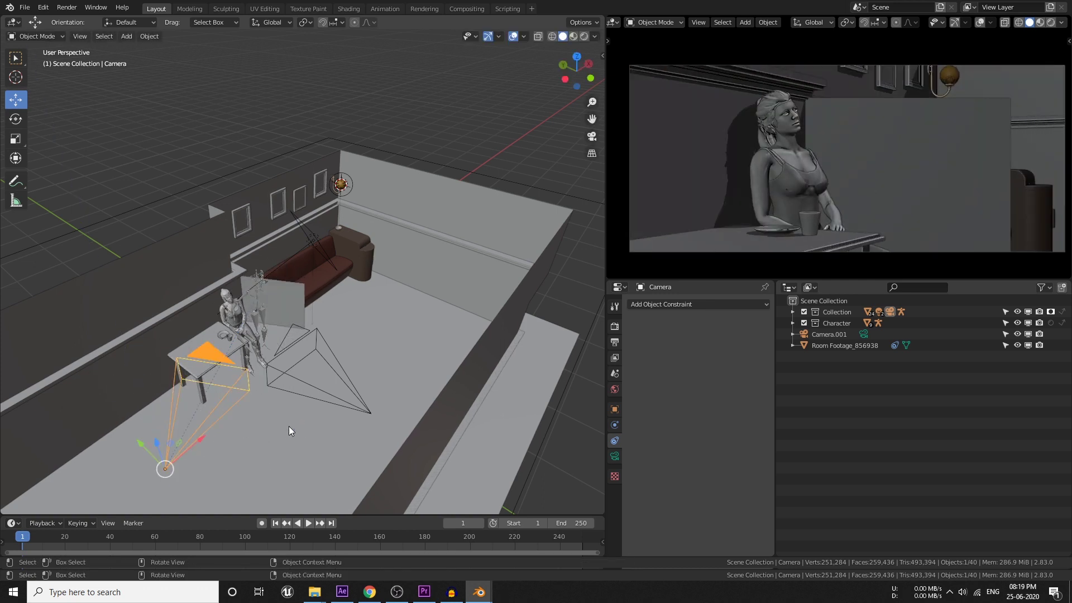
- Disable the Collection's holdout and turn off Scene Lights and Scene World in the preview
left_click(1041, 23)
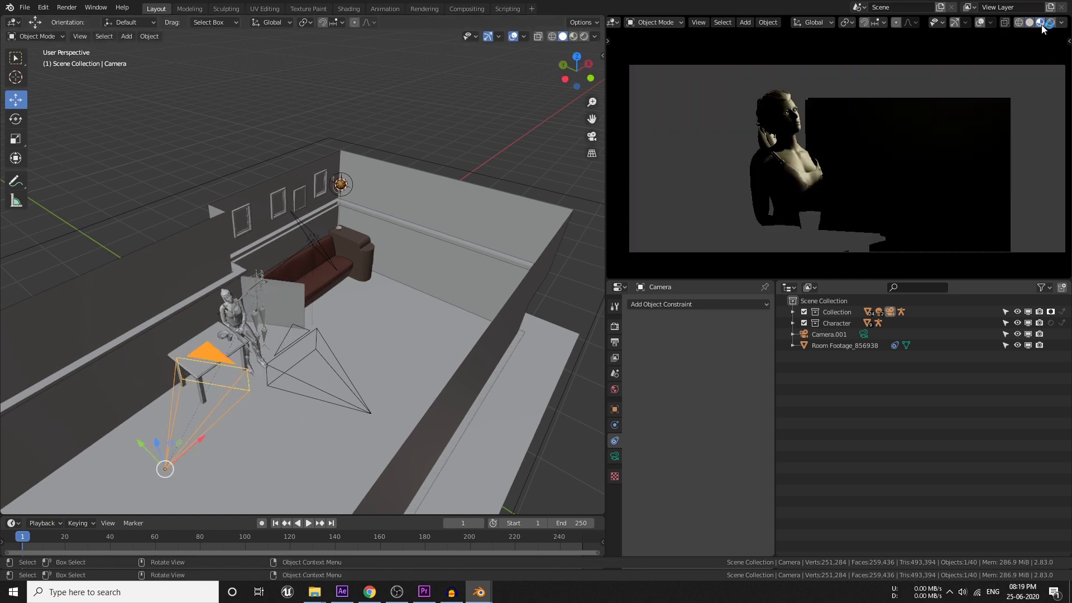
left_click(1051, 312)
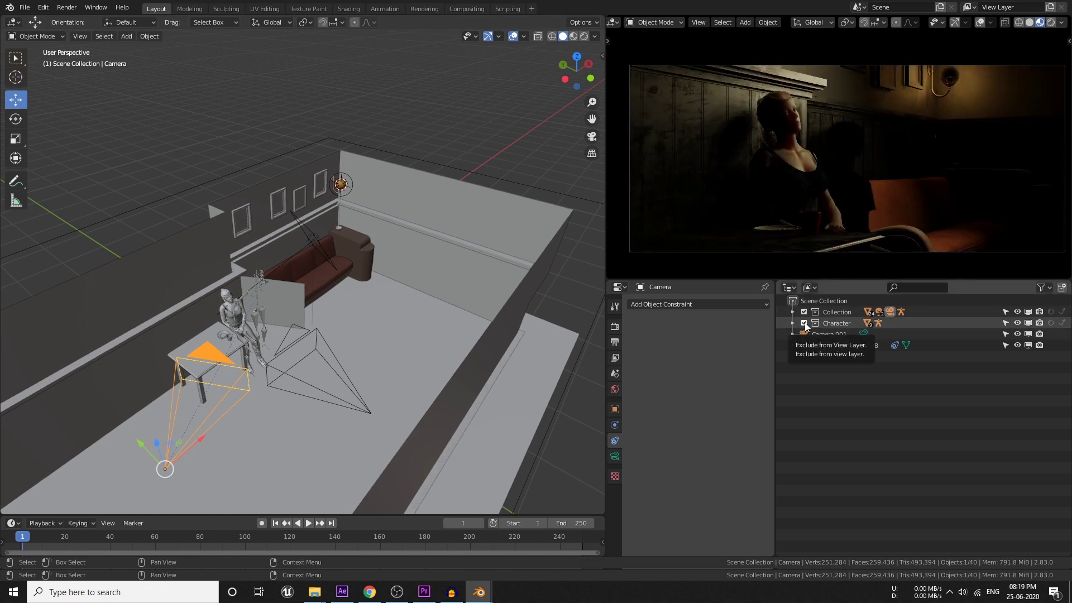
left_click(1062, 23)
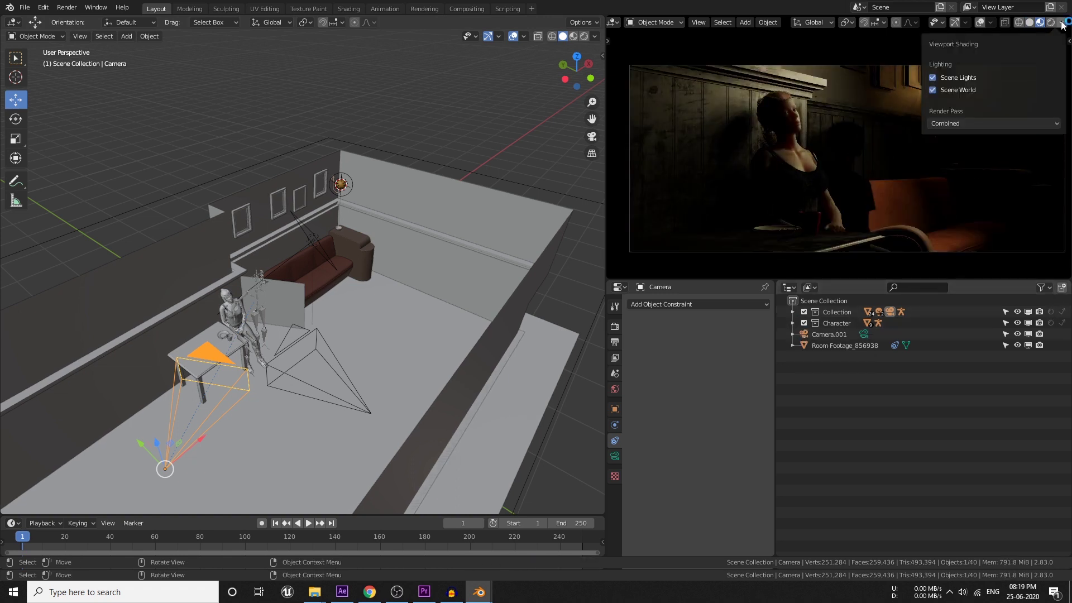
left_click(933, 78)
left_click(933, 89)
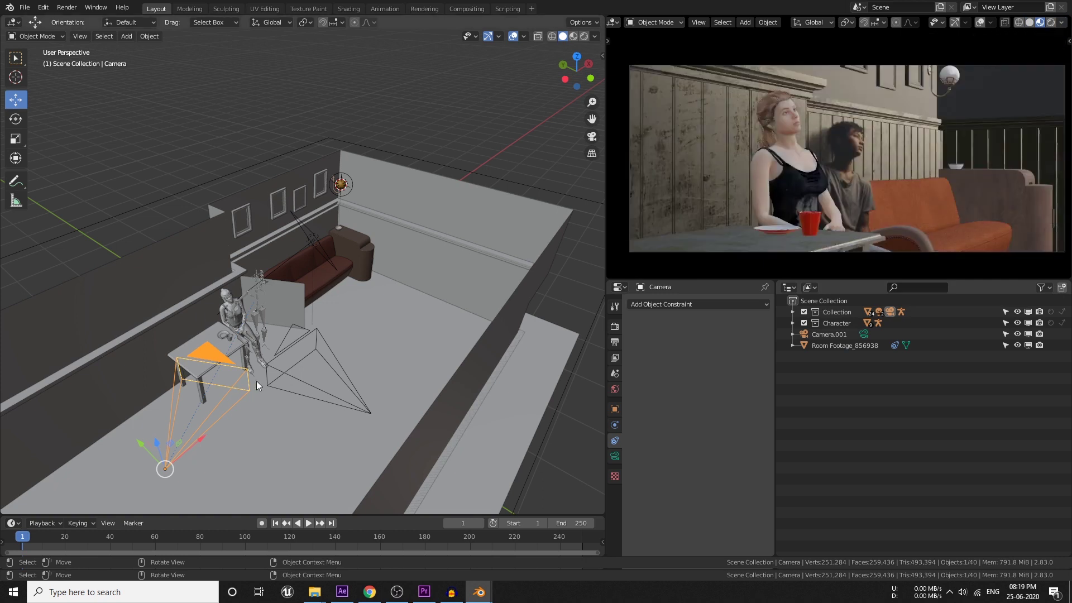
- Nudge the Room Footage plane, exclude the Character collection, and check a rendered preview
left_click(287, 306)
left_click_drag(262, 282, 261, 274)
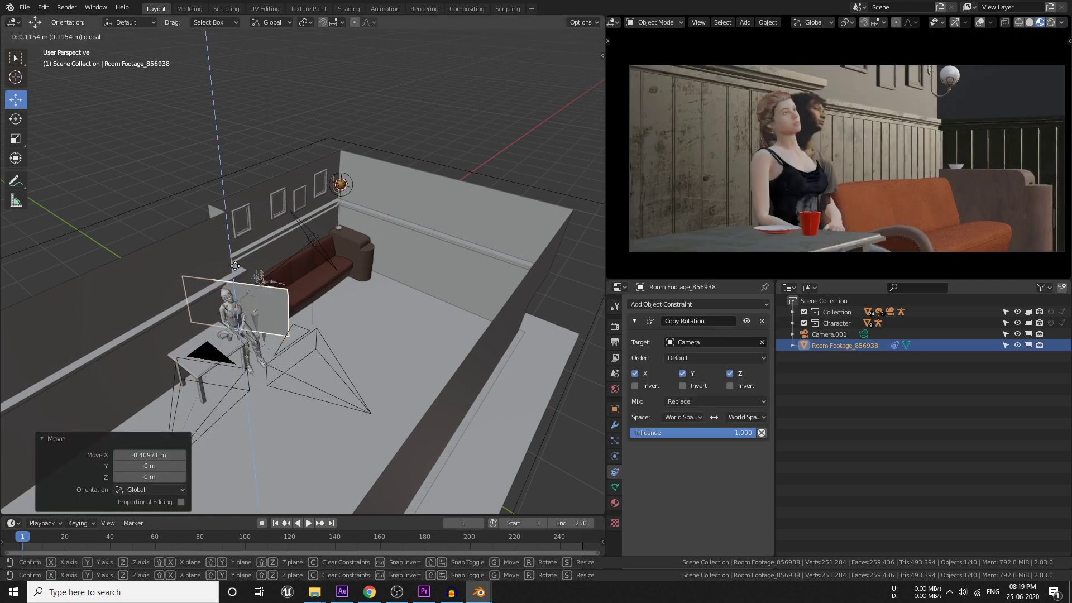
scroll(235, 287, "up", 2)
left_click_drag(226, 308, 226, 311)
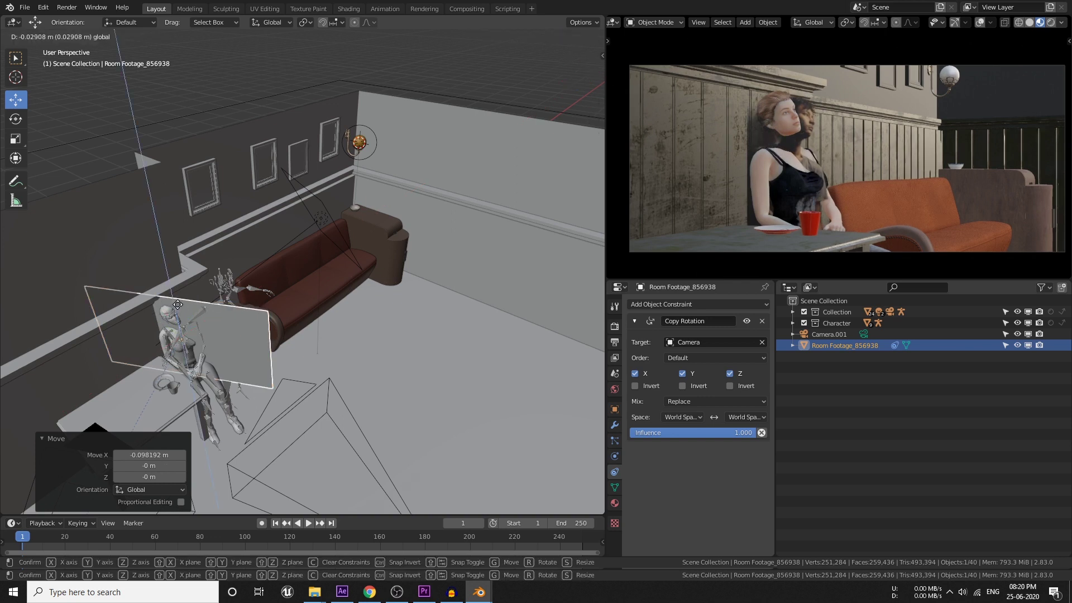
left_click(804, 323)
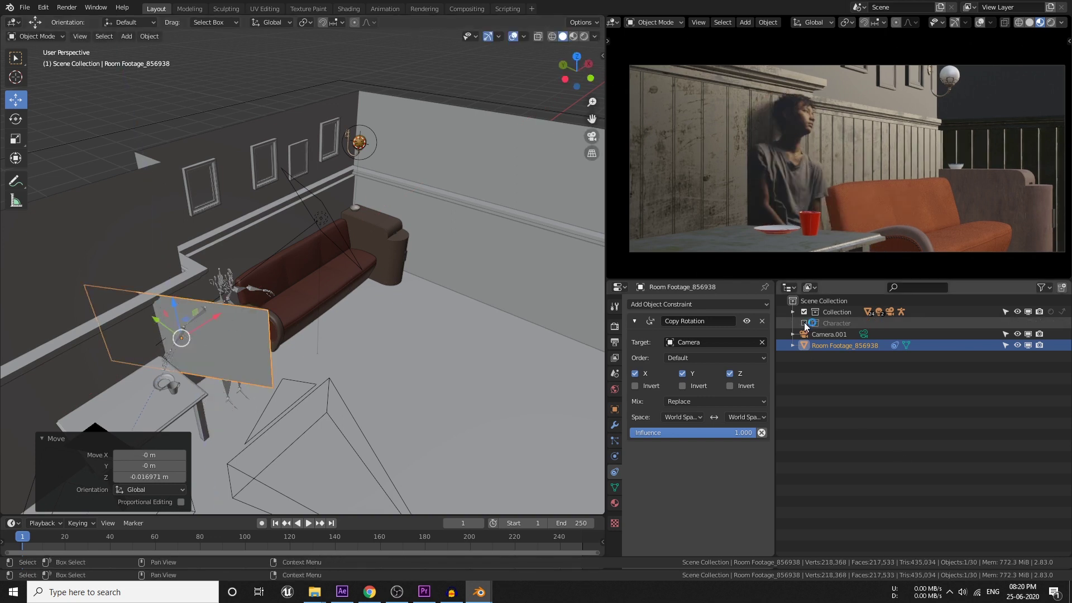
key("shift+z")
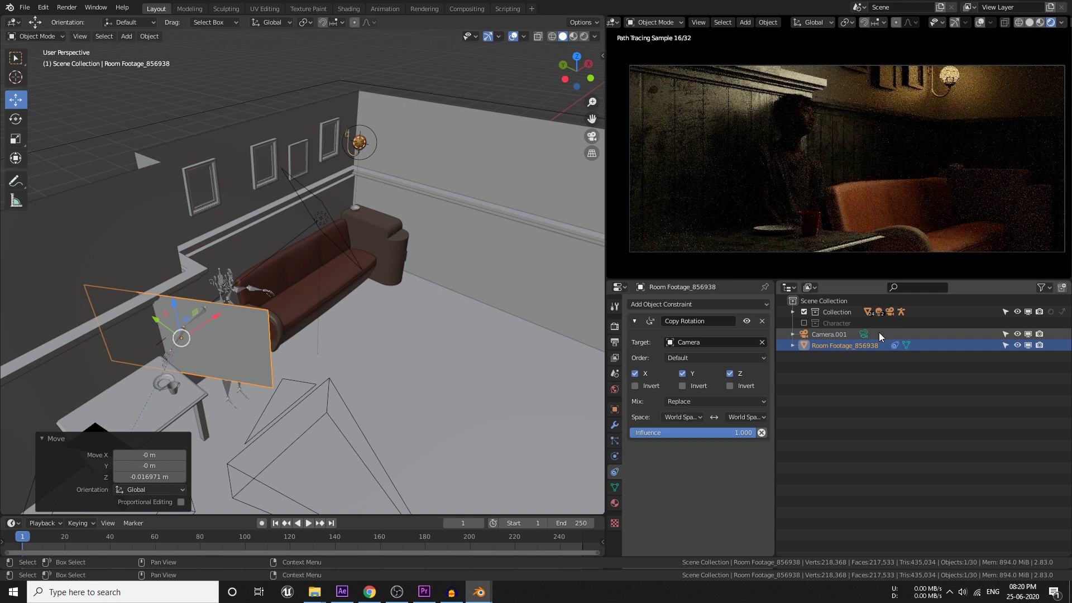
left_click(1029, 23)
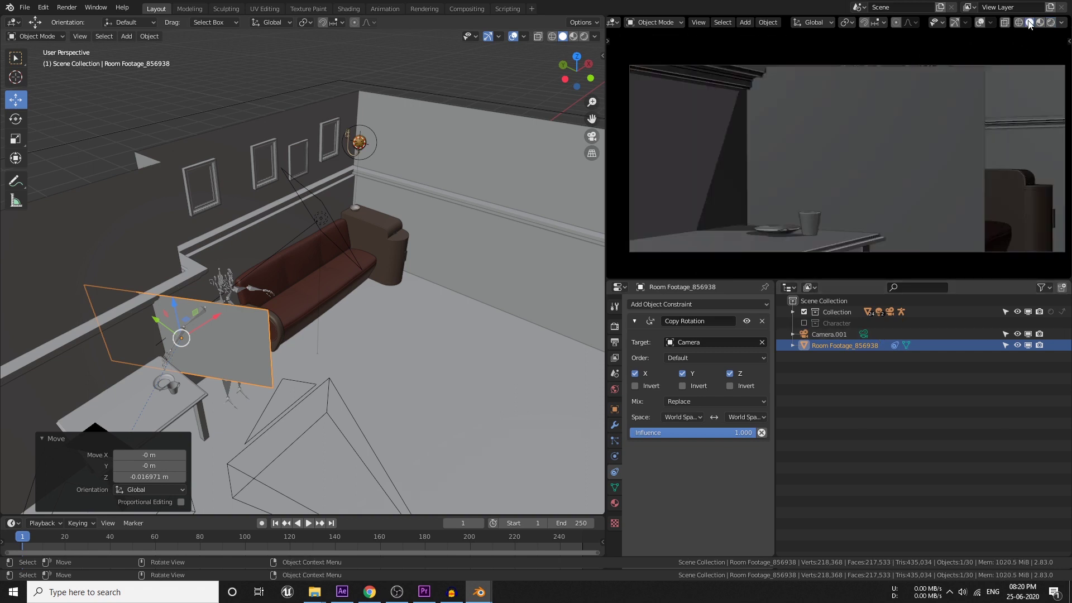
- View the camera in Rendered shading in the Shading workspace
left_click(348, 8)
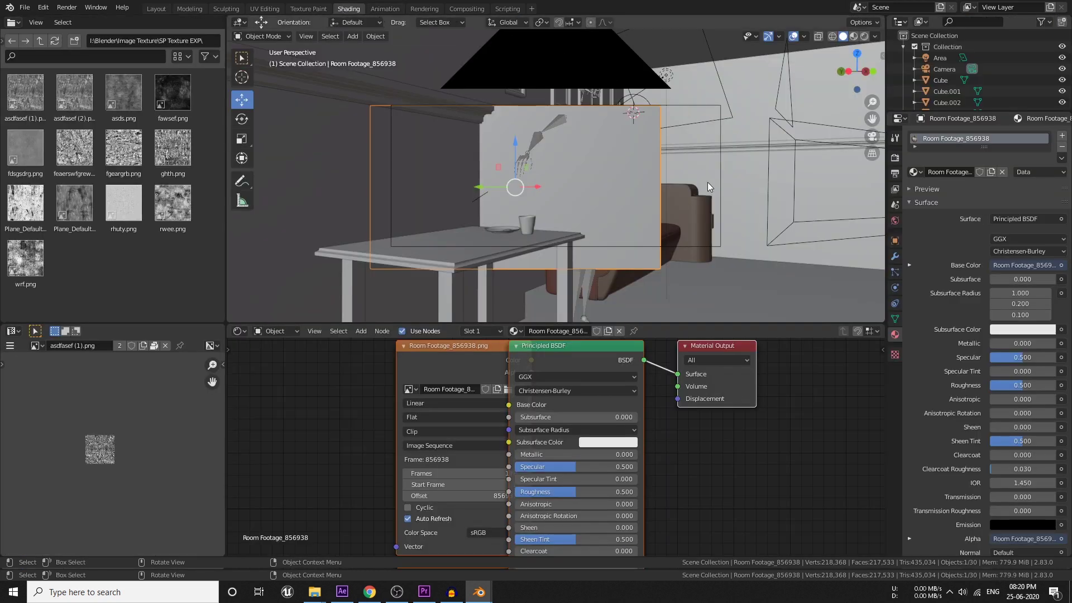
key("KP_0")
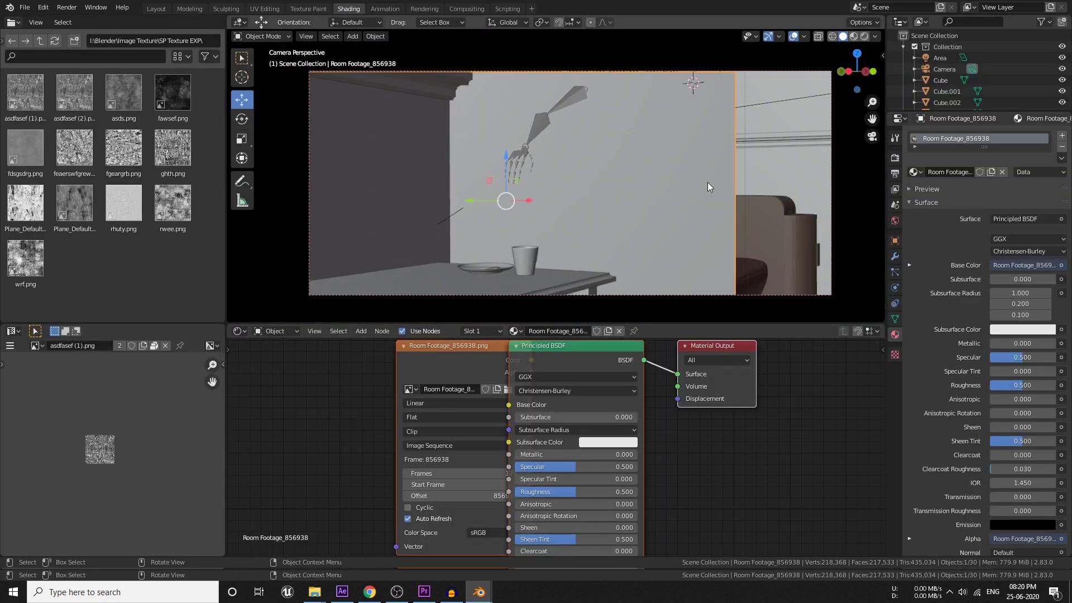
left_click(864, 37)
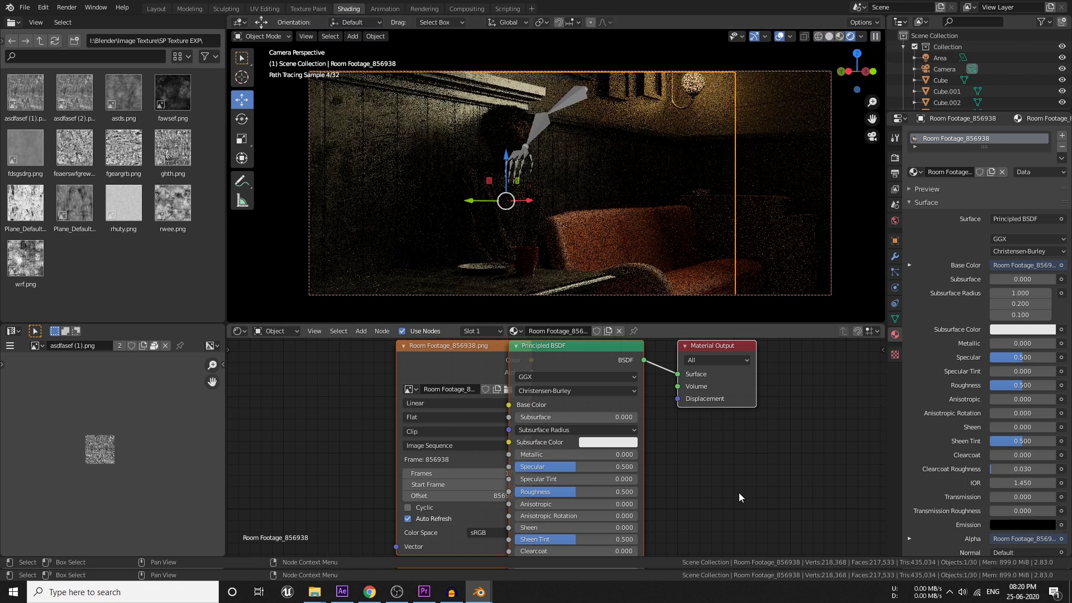
- Pull the Image Texture node clear of the Principled BSDF and hide gizmos and overlays
left_click_drag(447, 346, 312, 365)
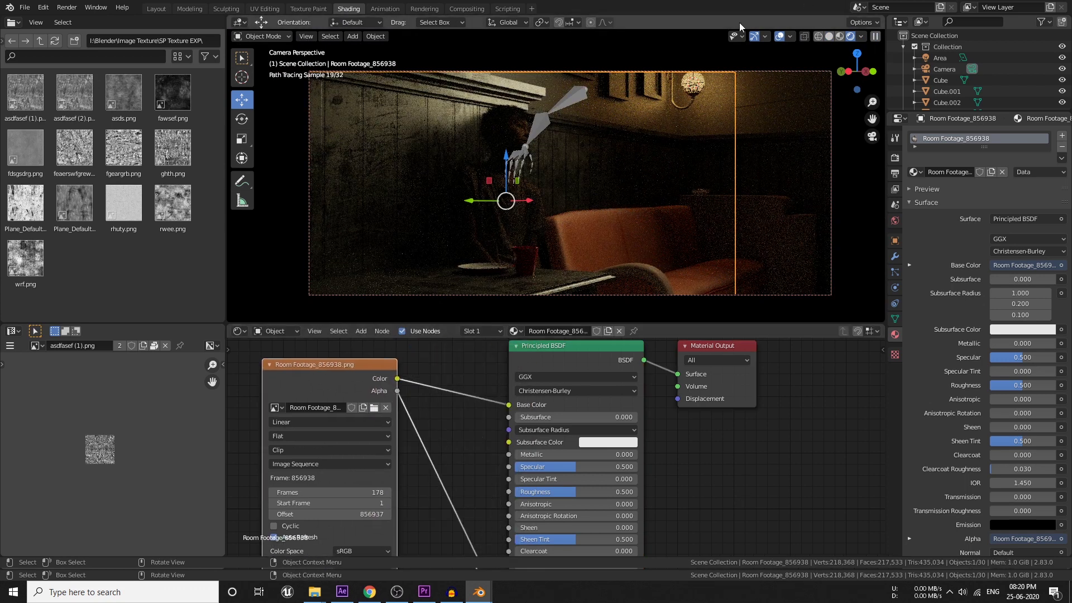
left_click(754, 36)
left_click(781, 36)
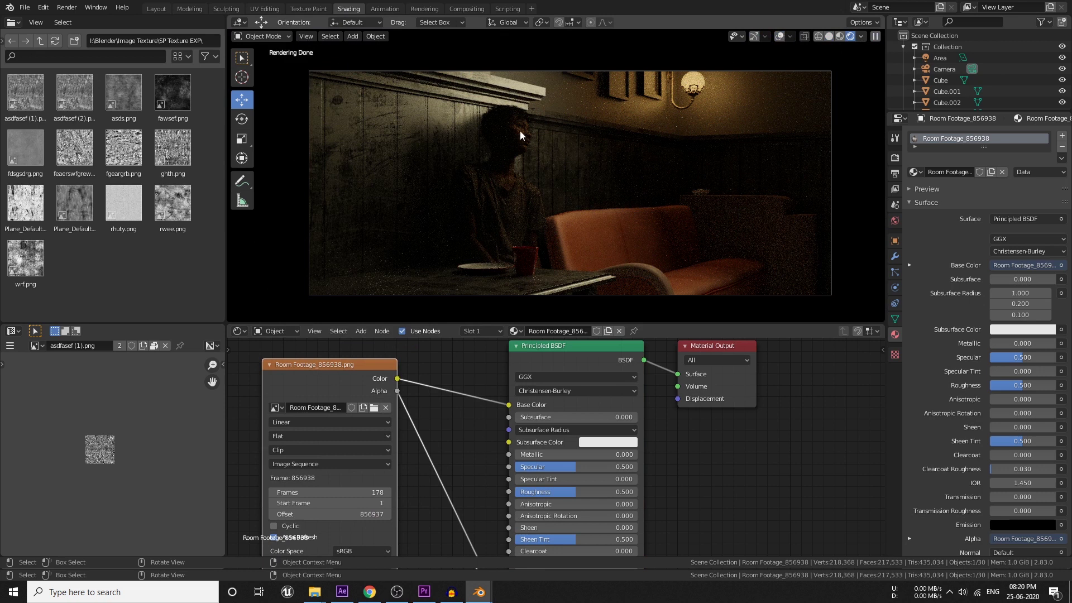
scroll(742, 440, "down", 2)
middle_click_drag(744, 455, 648, 518)
scroll(642, 511, "down", 1)
scroll(636, 492, "left", 2, "ctrl")
left_click(577, 411)
- Add an Emission node fed by the footage colour and connect it to the Material Output
left_click_drag(615, 437, 669, 427)
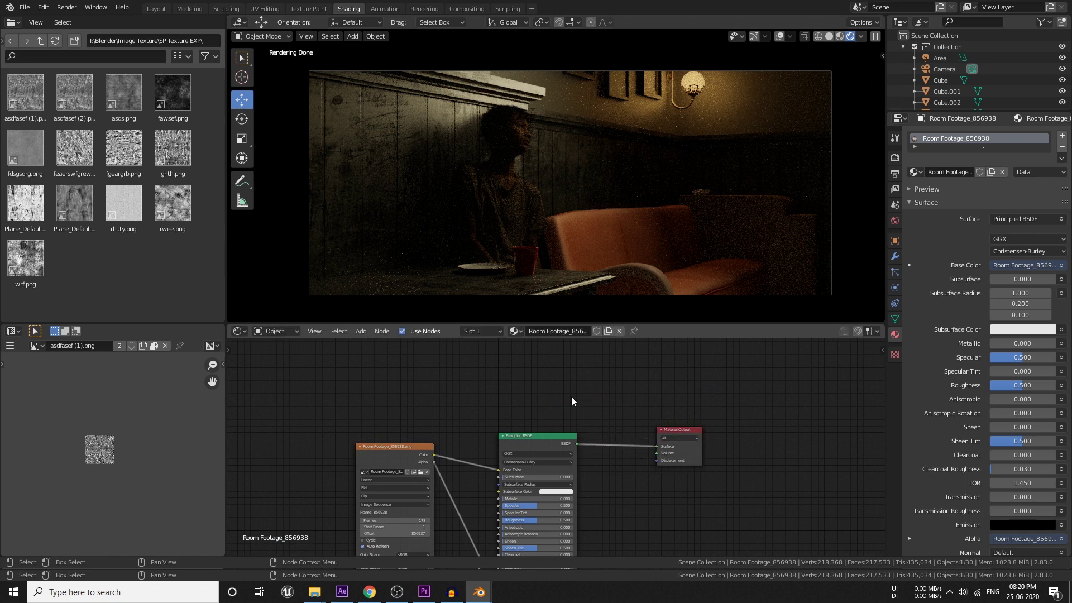
scroll(528, 425, "up", 1)
mouse_move(570, 397)
middle_mouse_down()
mouse_move(538, 416)
mouse_move(550, 403)
middle_mouse_up()
key("shift+a")
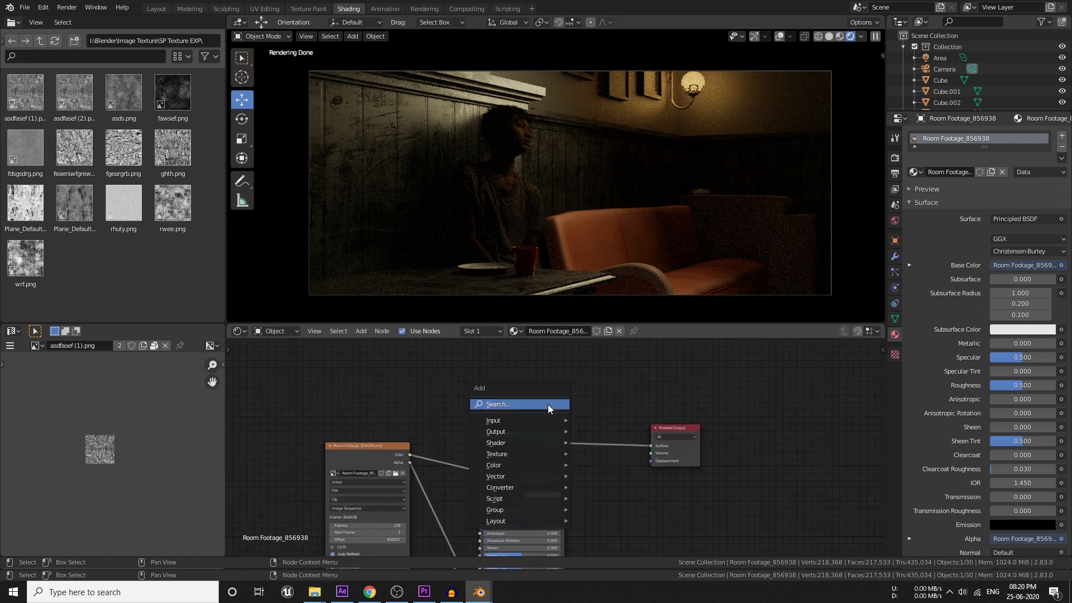
mouse_move(500, 440)
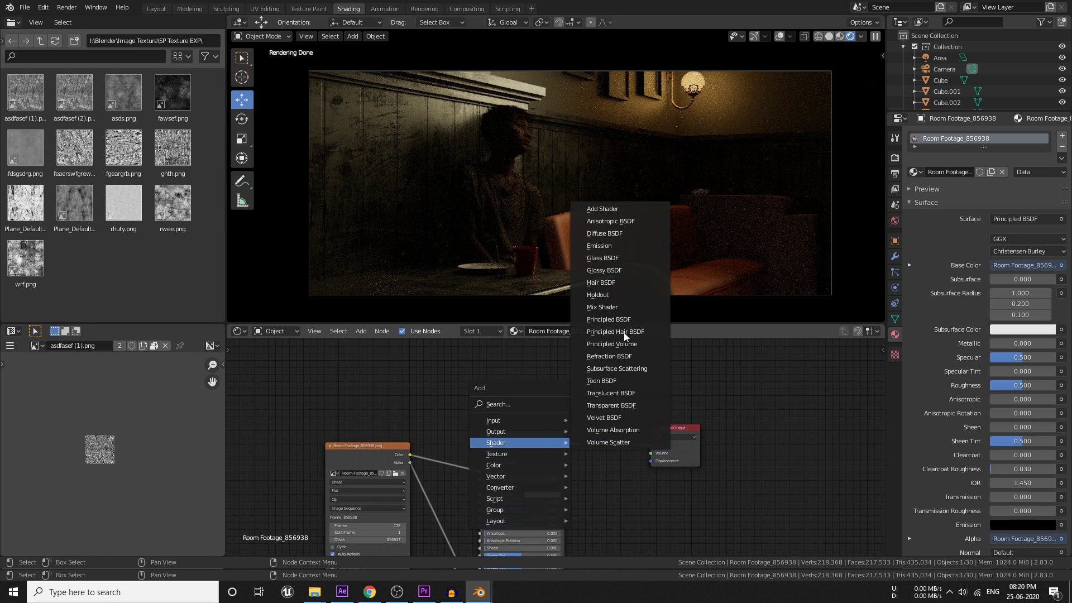
left_click(609, 249)
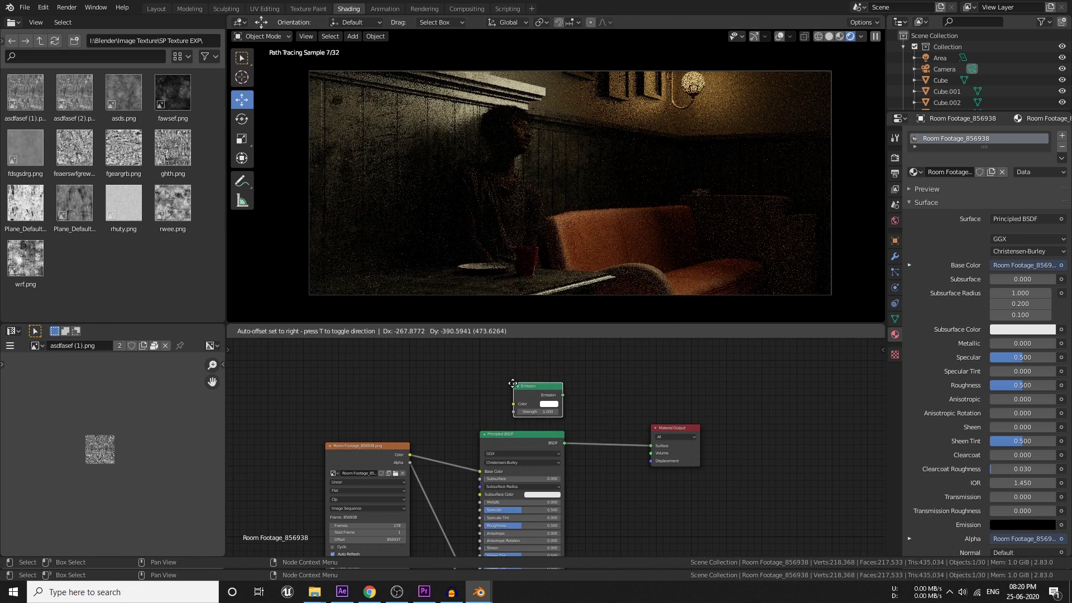
left_click(496, 403)
left_click_drag(412, 456, 512, 405)
left_click(532, 389, "ctrl+shift")
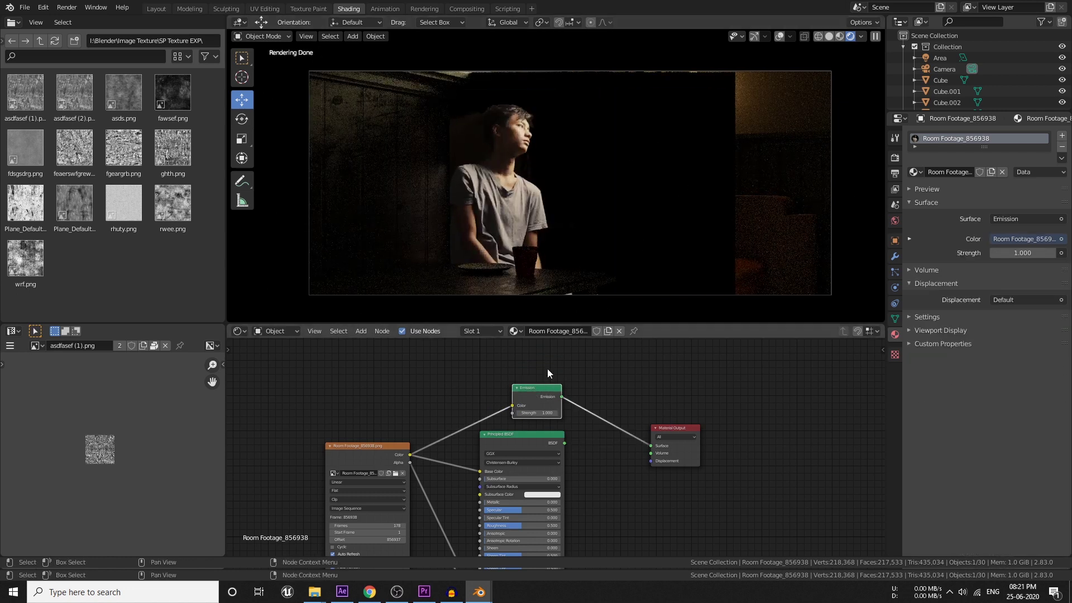
left_click_drag(544, 394, 544, 359)
- Mix Emission with a Transparent BSDF through a Mix Shader driven by the footage Alpha
key("shift+a")
mouse_move(532, 407)
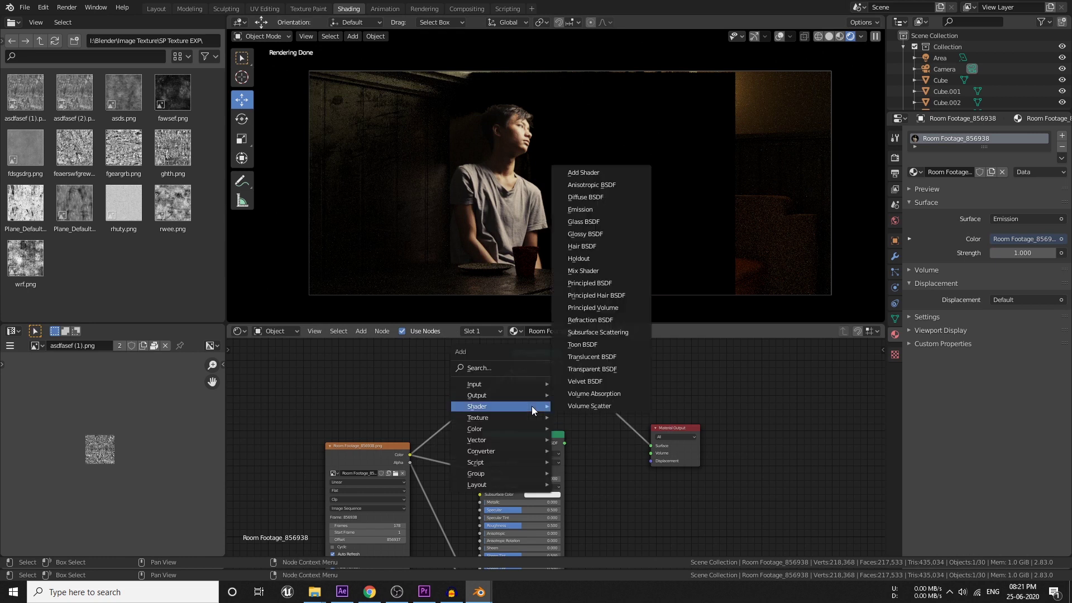
left_click(595, 379)
right_click(594, 368)
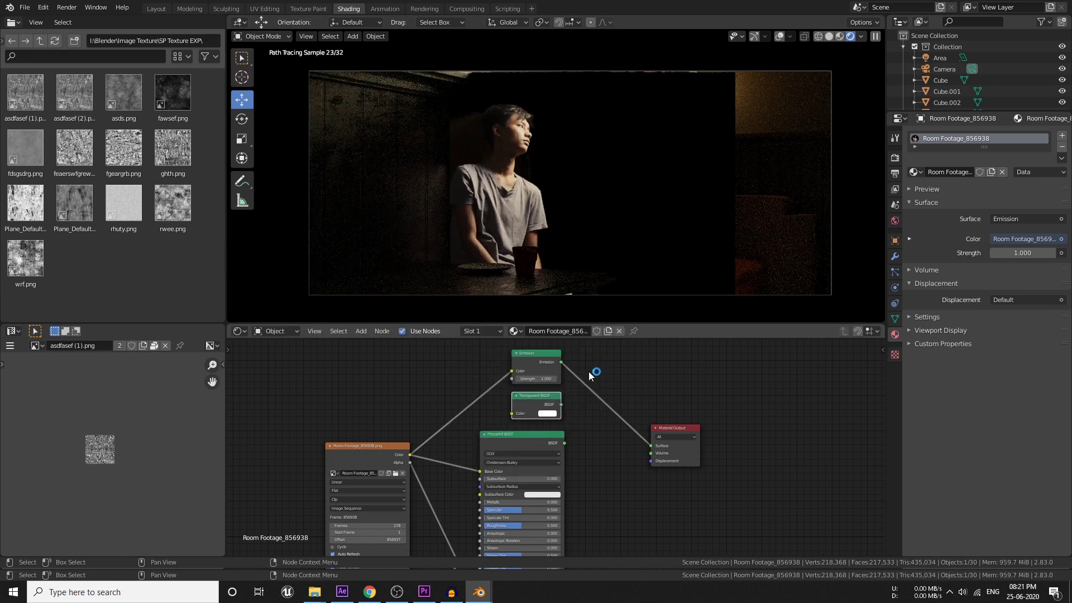
key("shift+a")
mouse_move(591, 370)
left_click(642, 235)
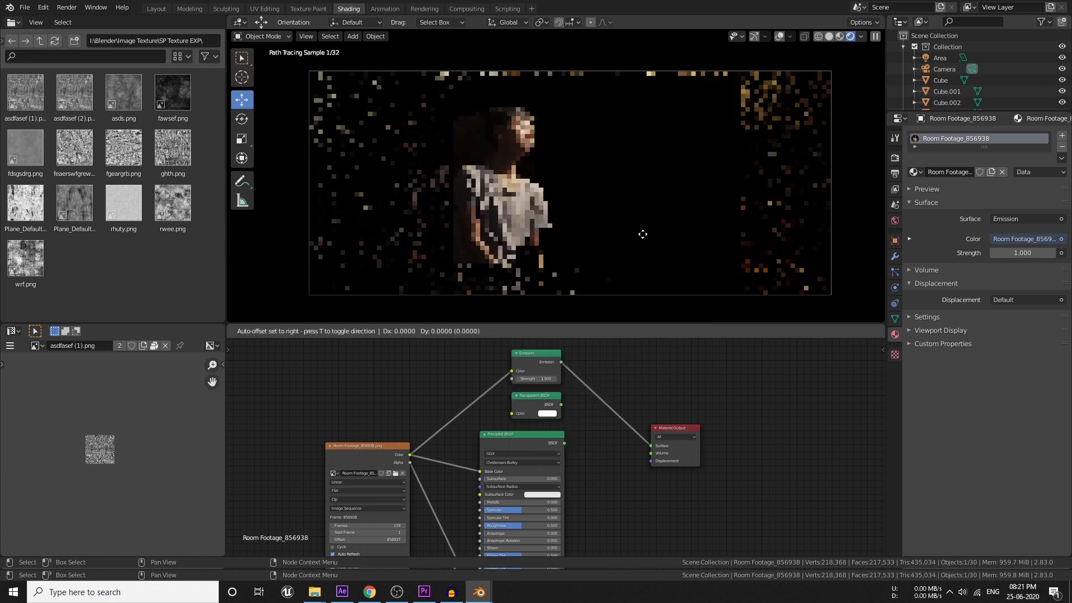
left_click(598, 373)
left_click_drag(560, 404, 595, 407)
left_click_drag(409, 462, 598, 397)
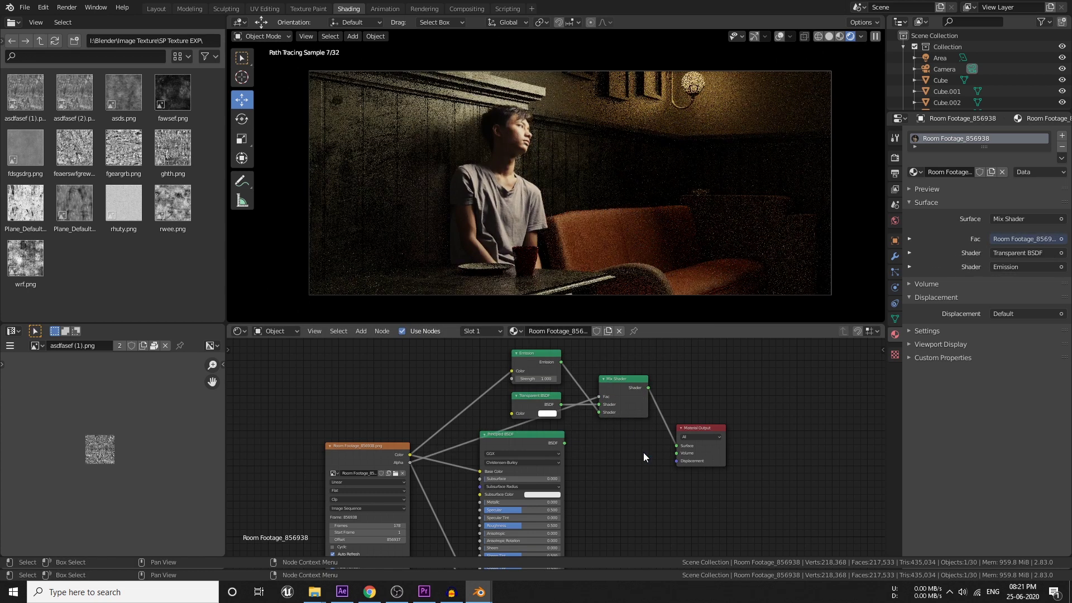
- Blend the Principled BSDF with the emission mix using a second Mix Shader at 0.500
left_click_drag(692, 444, 689, 400)
middle_click_drag(556, 458, 524, 454)
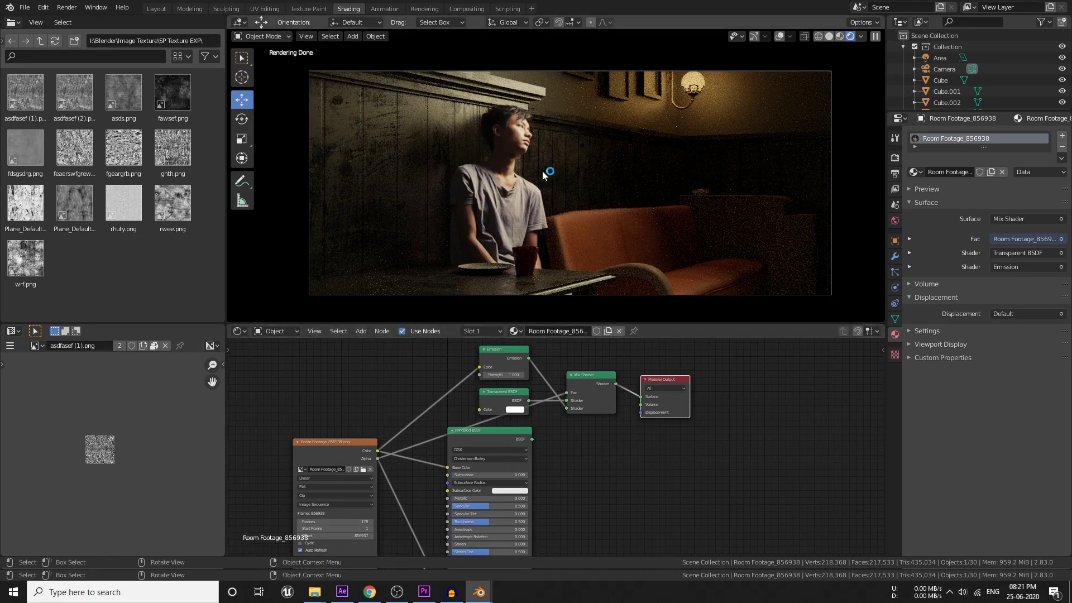
left_click(489, 438, "ctrl+shift")
left_click_drag(655, 384, 754, 388)
key("shift+a")
mouse_move(662, 383)
left_click(714, 250)
left_click(678, 394)
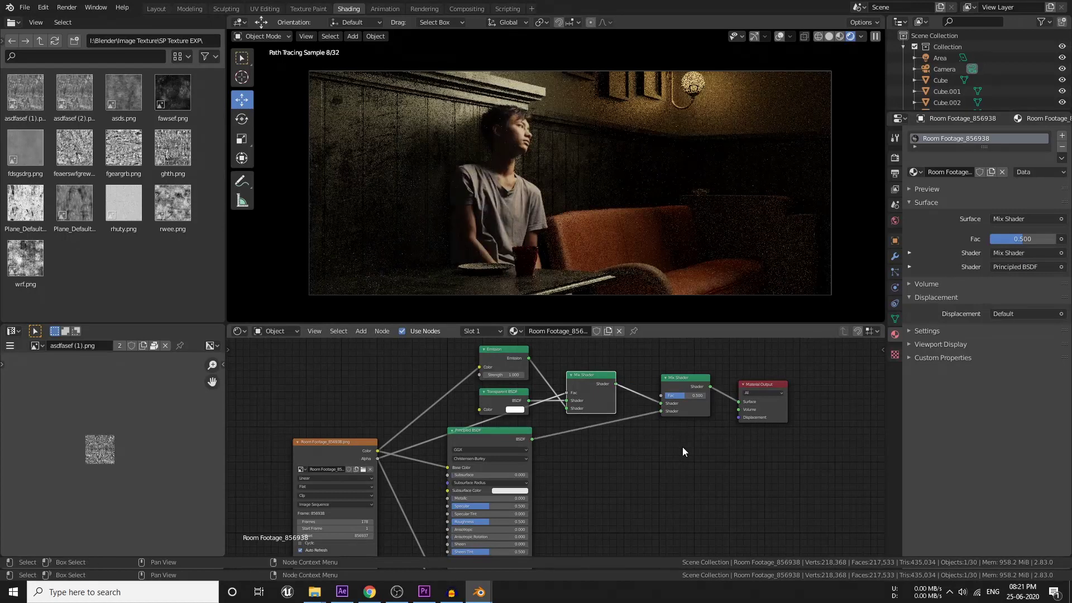
- Expand the footage plane's Visibility settings and disable its Shadow ray visibility
key("shift+alt+z")
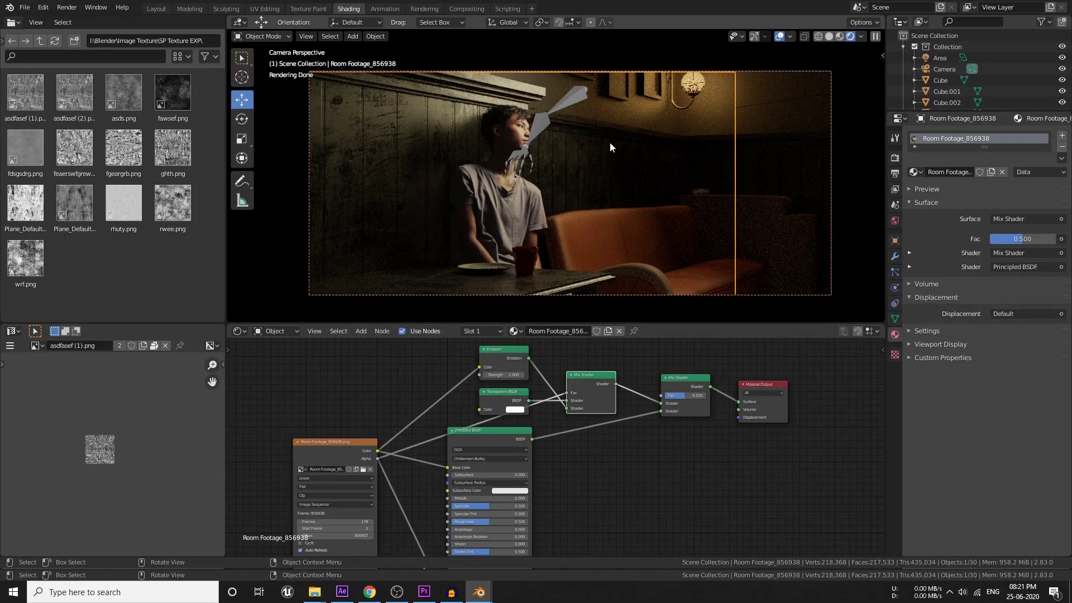
left_click(895, 241)
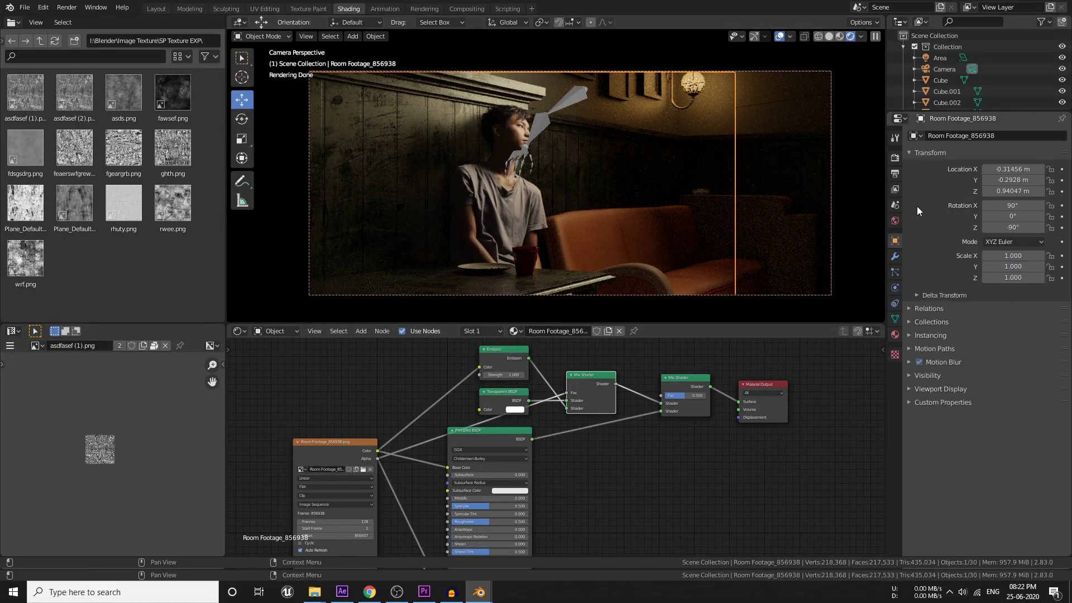
left_click(930, 153)
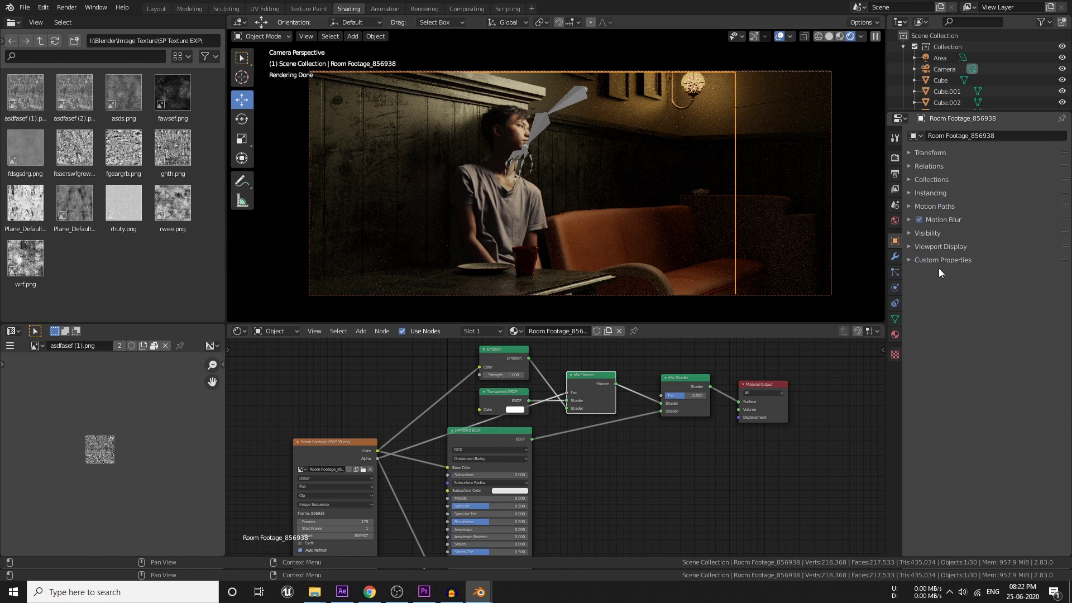
left_click(929, 233)
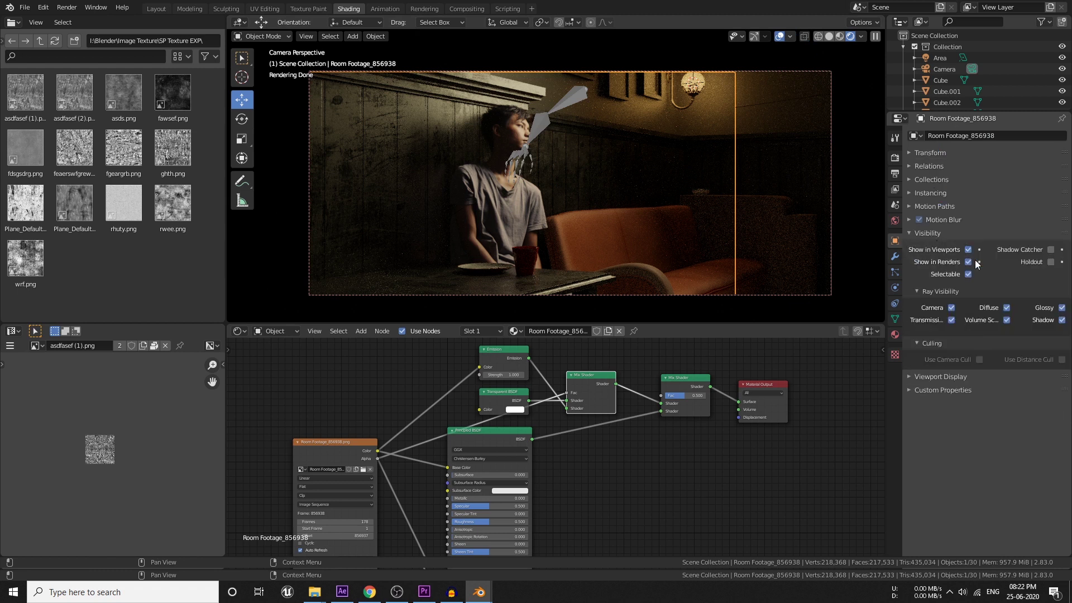
left_click(1062, 320)
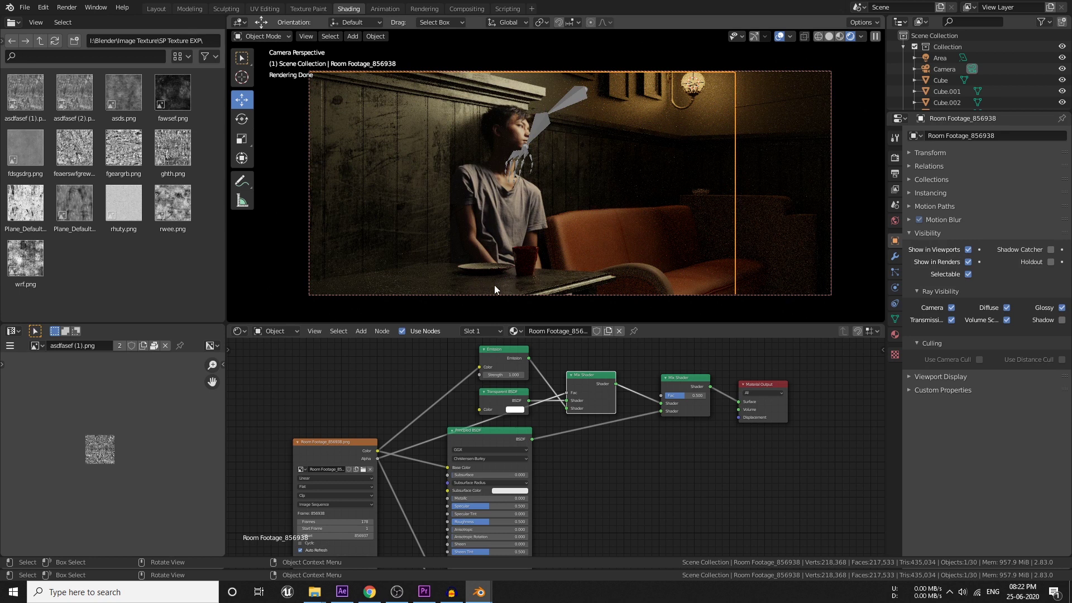
- Hide overlays, try a higher Mix Shader factor, and re-enable the plane's Shadow visibility
left_click(779, 36)
scroll(517, 464, "up", 3)
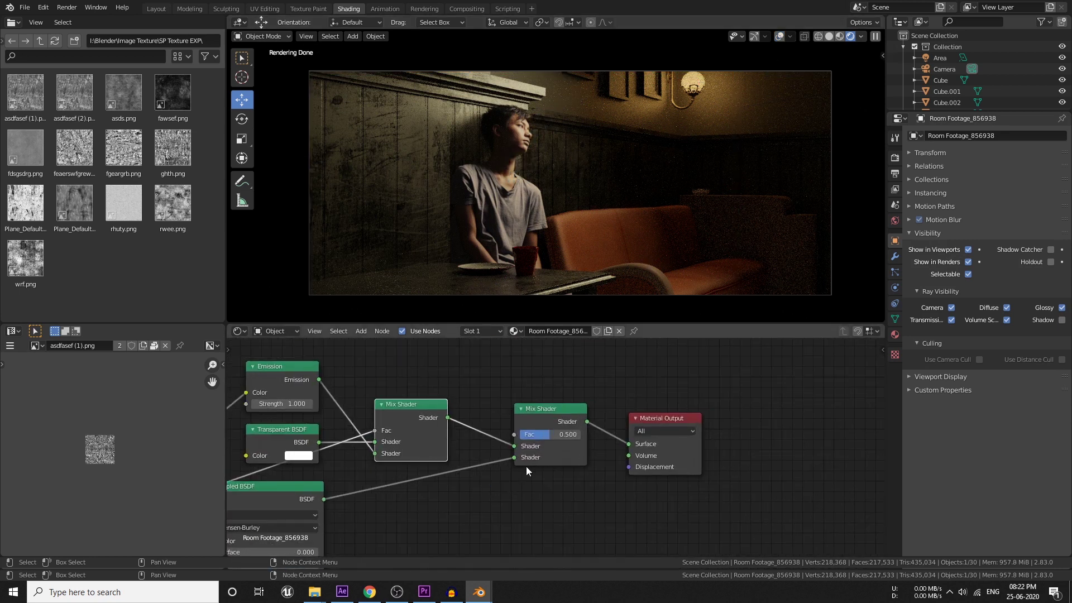
left_click_drag(535, 440, 561, 434)
left_click(1061, 320)
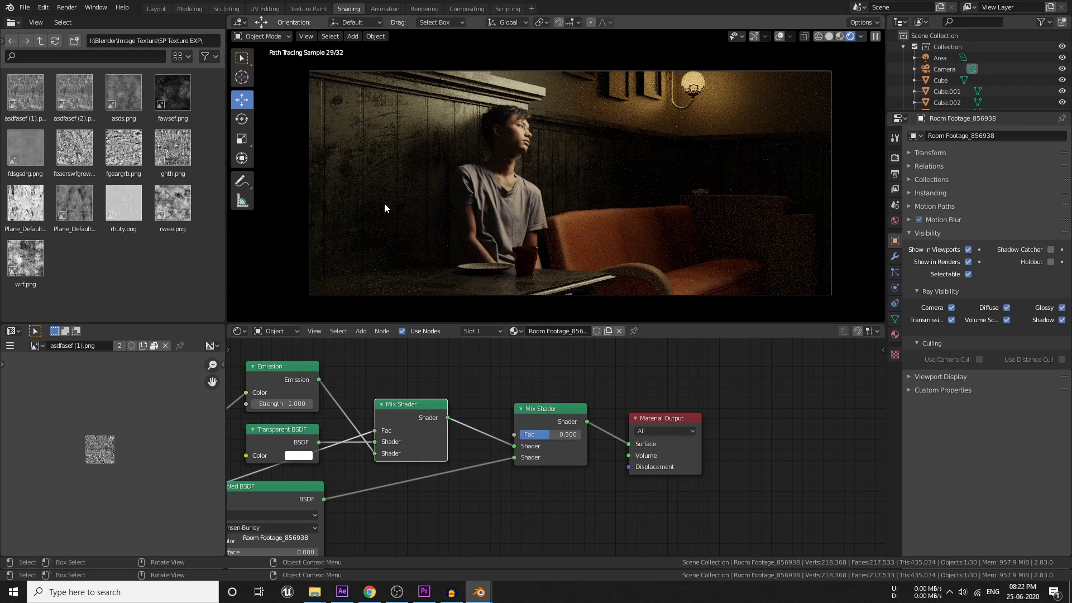
middle_click_drag(514, 521, 475, 503)
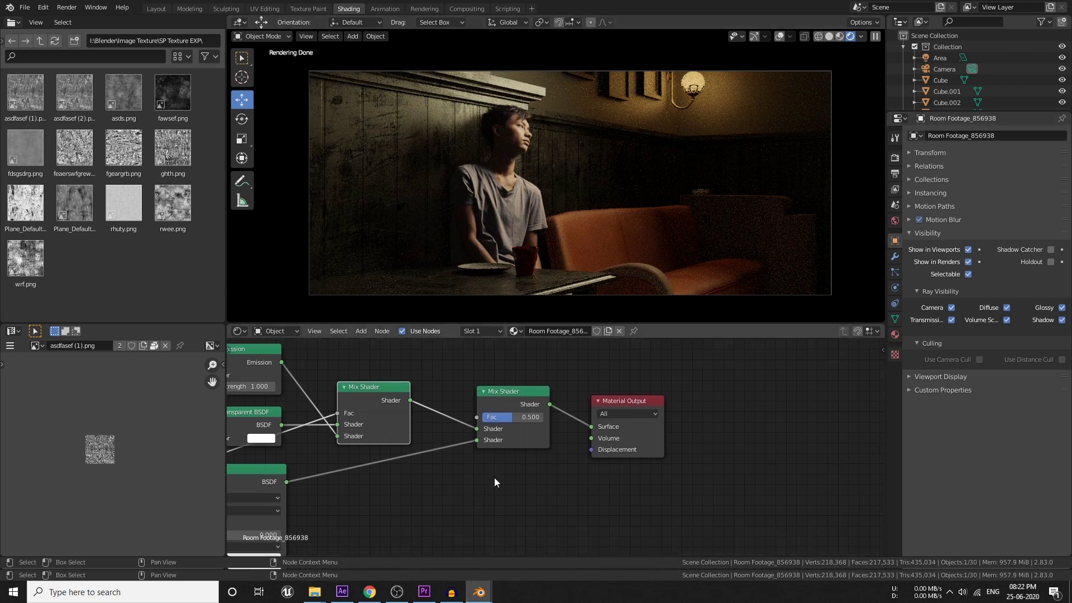
- Select the table Cube and confine the viewport render region to the table
scroll(557, 500, "up", 1)
left_click(478, 276)
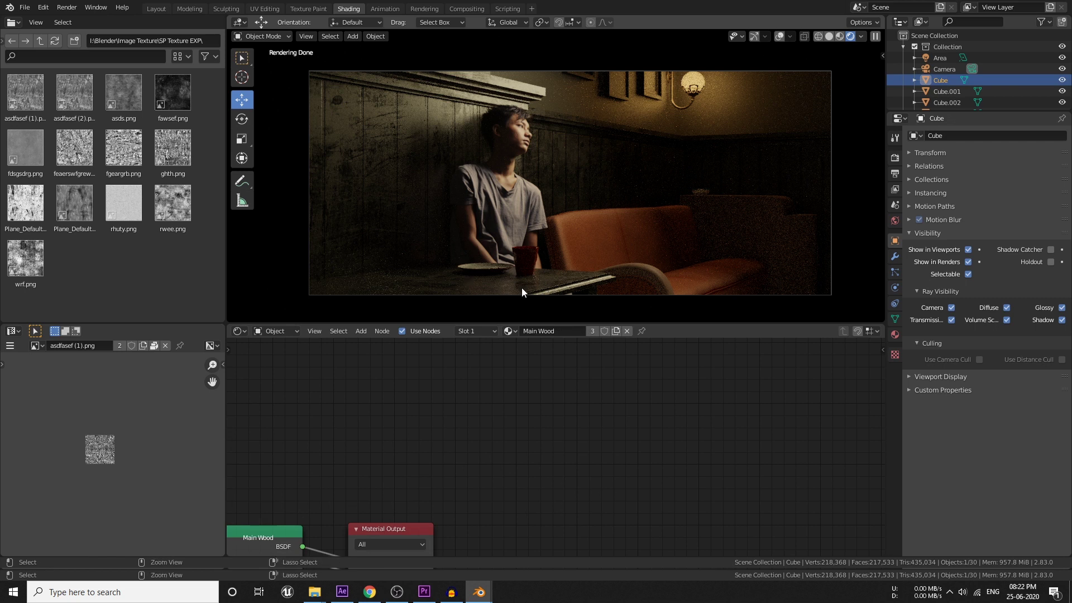
key("shift+b")
left_click_drag(428, 256, 563, 280)
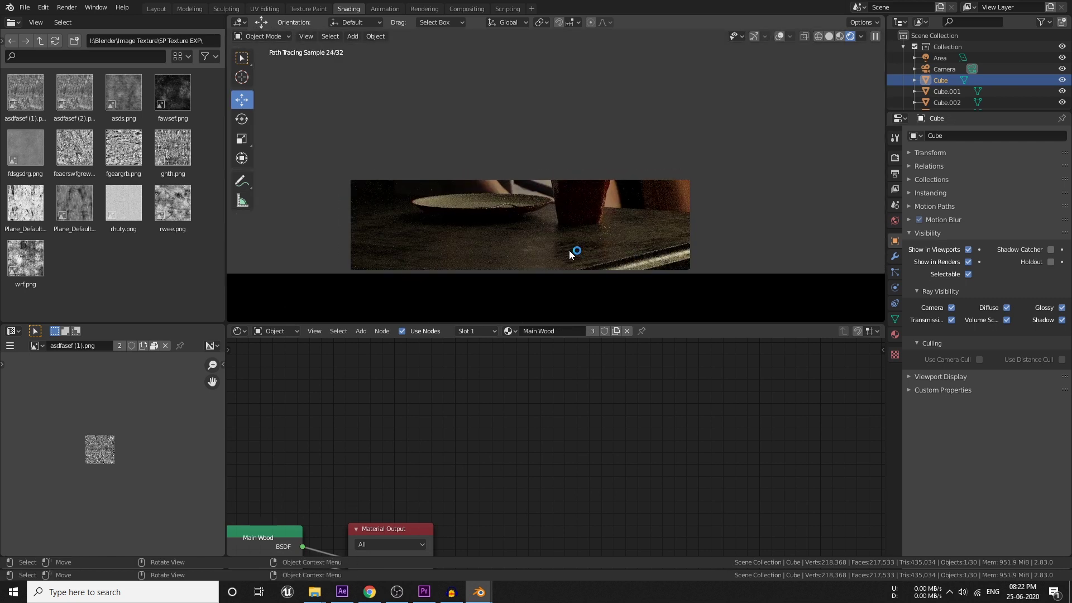
- Move the Main Wood ColorRamp's black stop to 0.155
scroll(320, 461, "up", 4)
middle_click_drag(319, 460, 513, 424)
scroll(513, 425, "up", 1)
left_click(410, 510)
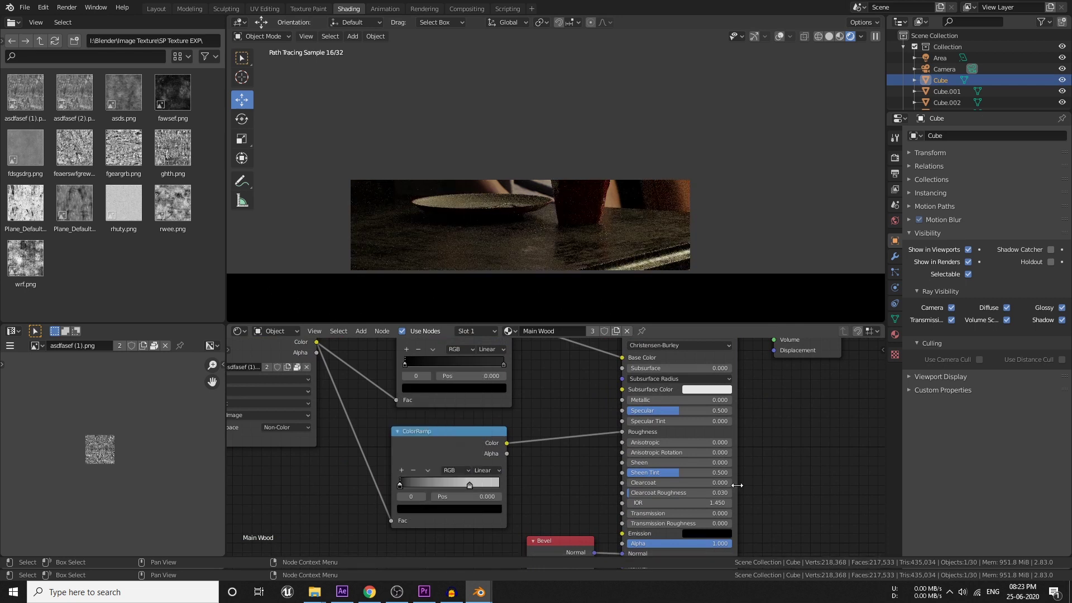
left_click_drag(407, 484, 500, 486)
left_click(474, 509)
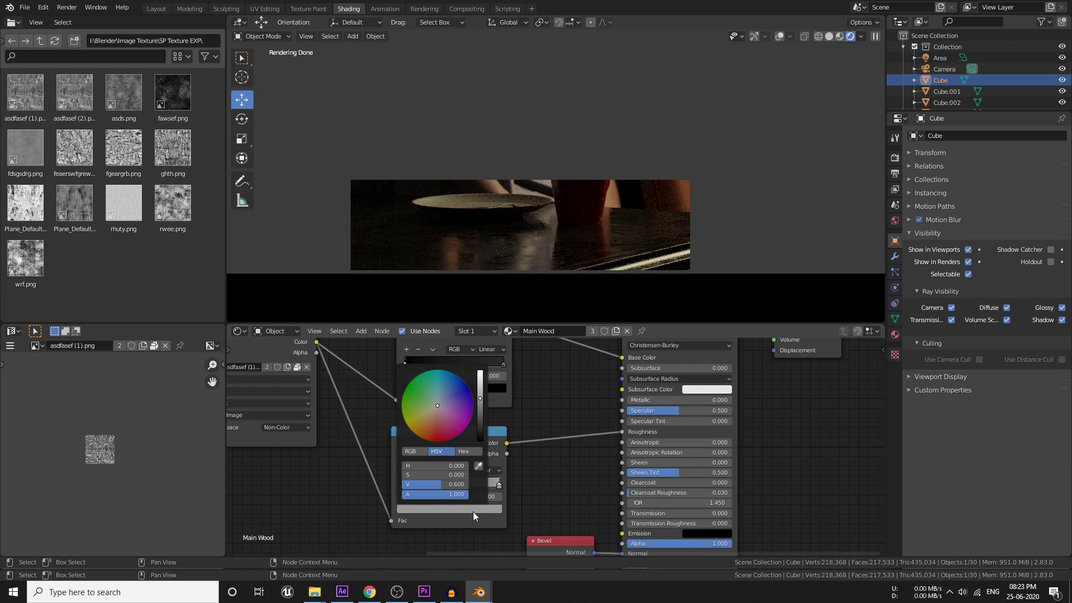
- Add a Bevel node with radius 0.002 feeding the Principled BSDF normal
middle_click_drag(557, 545, 536, 433)
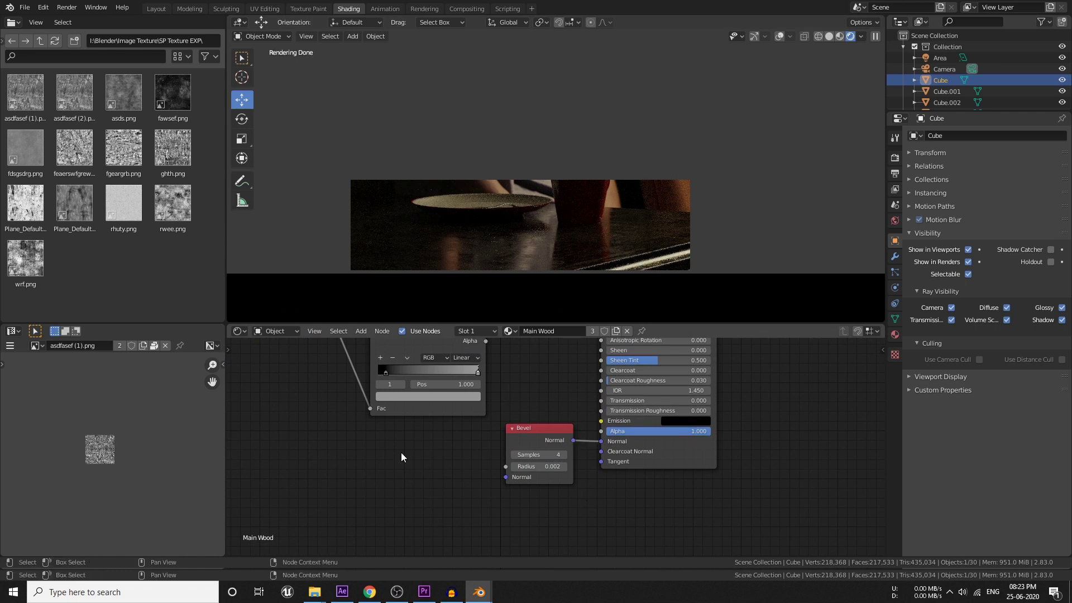
key("shift+a")
mouse_move(358, 429)
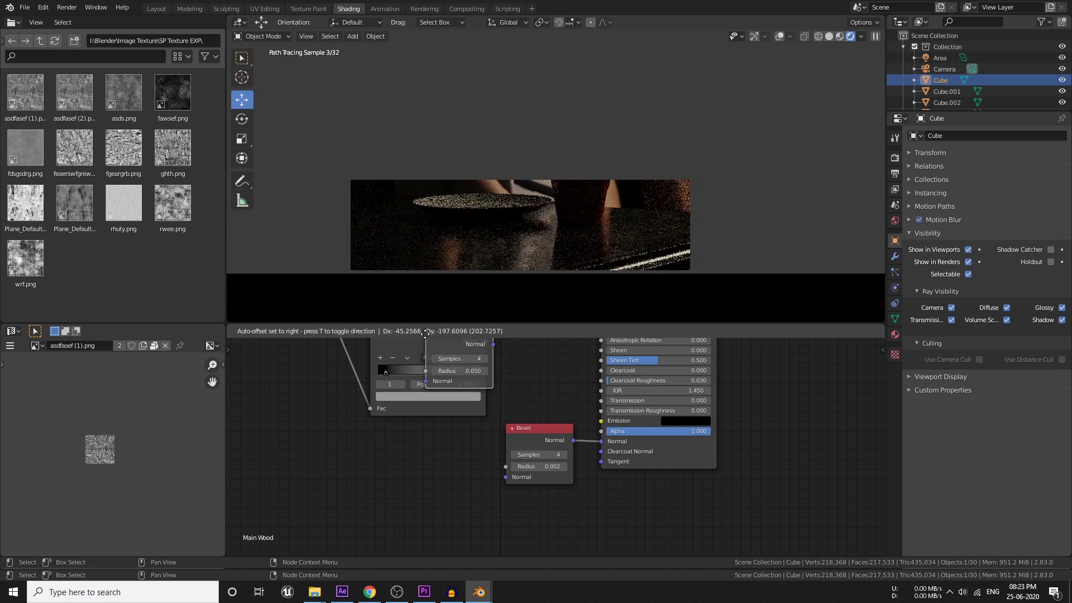
left_click_drag(420, 359, 414, 427)
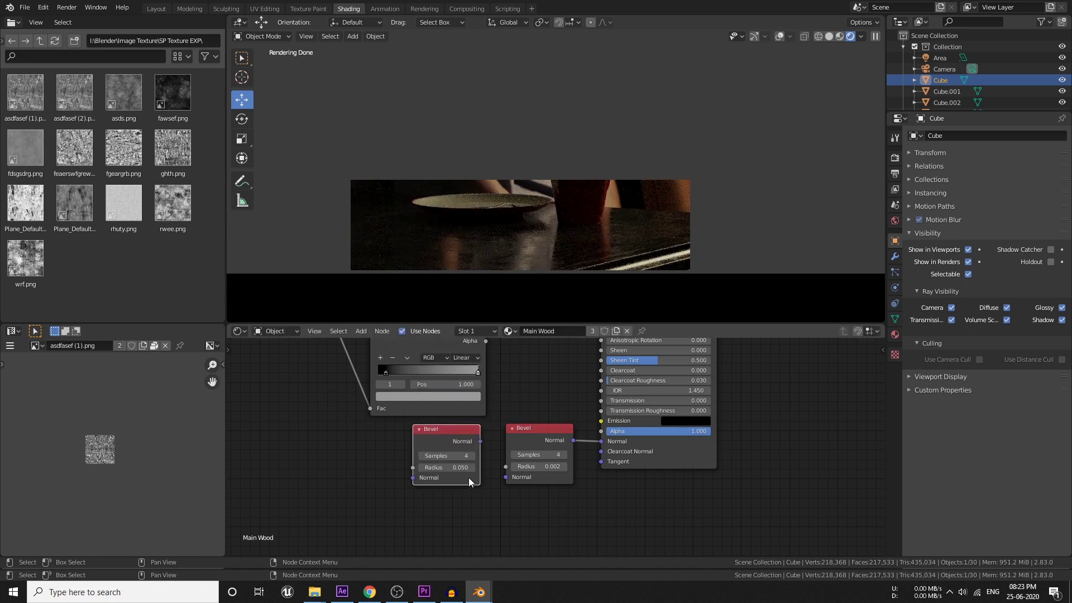
scroll(468, 478, "up", 1)
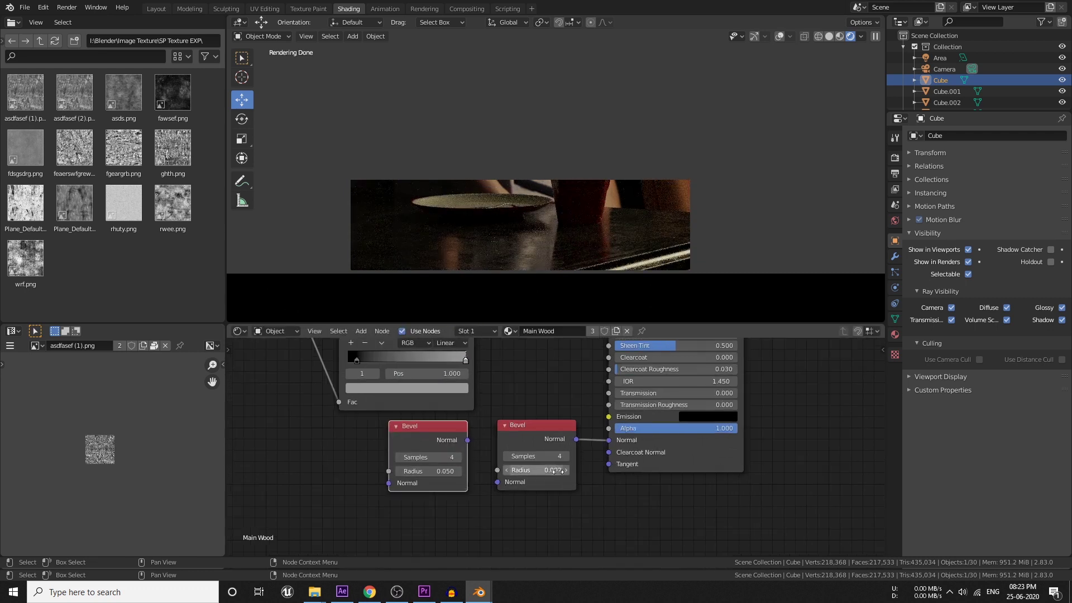
scroll(528, 409, "down", 6)
- Reset the render region so the camera view renders the full frame again
scroll(597, 184, "down", 6)
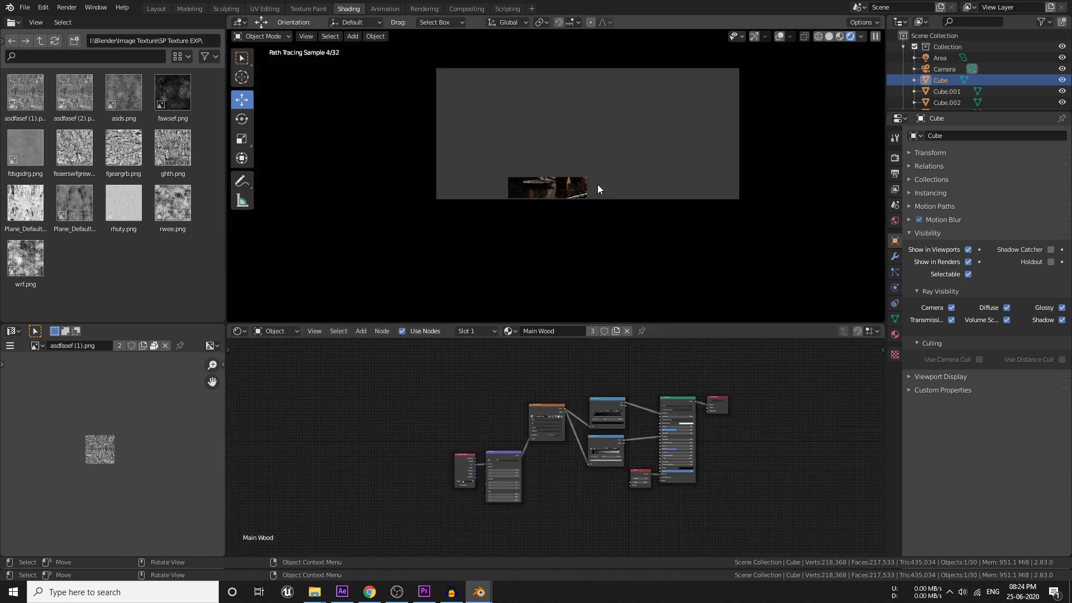
key("ctrl+b")
left_click_drag(399, 79, 745, 240)
- Show the World node tree and plug Principled Volume into World Output's Volume socket
scroll(620, 185, "up", 2)
scroll(614, 186, "up", 2)
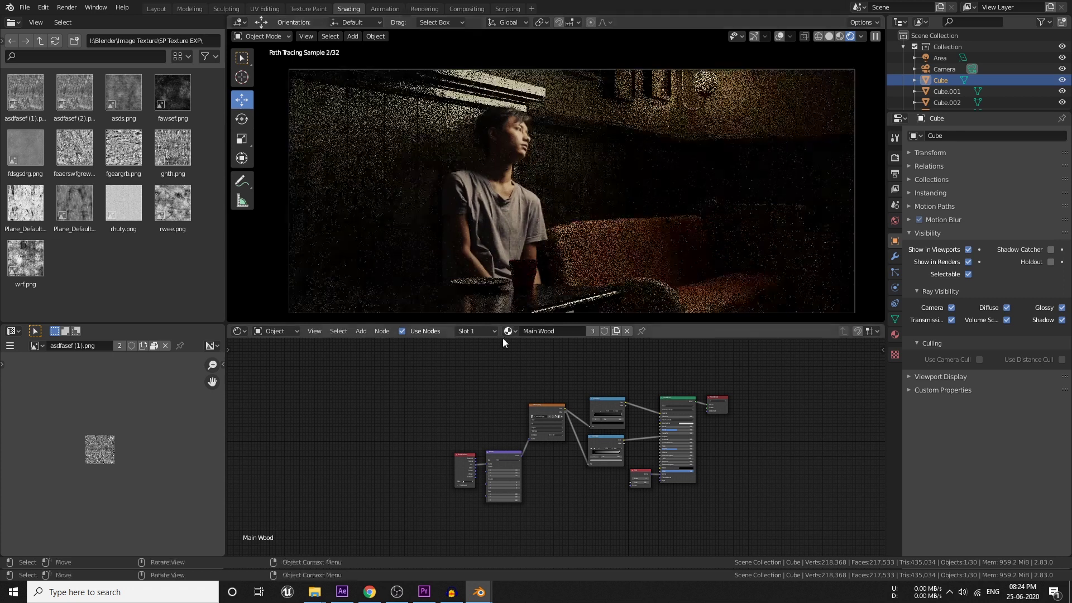
left_click(276, 331)
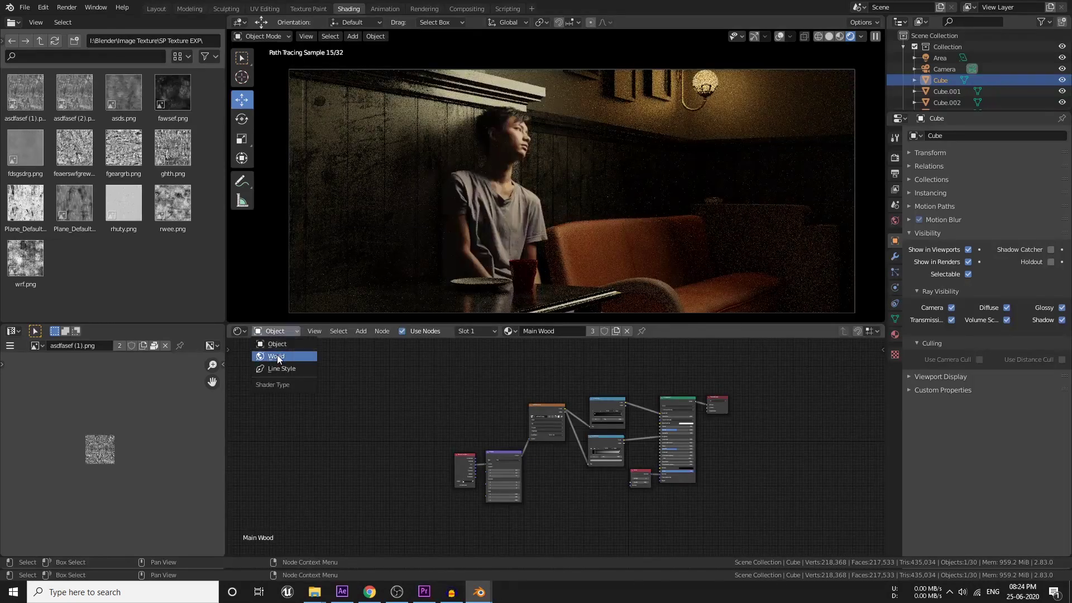
left_click(277, 356)
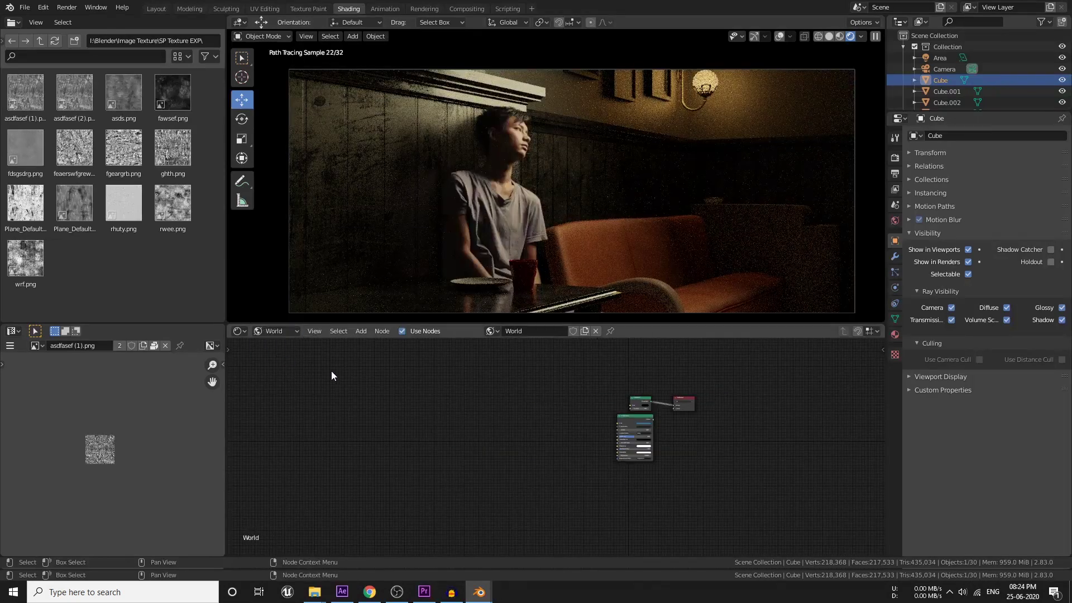
scroll(574, 429, "up", 3)
middle_click_drag(787, 431, 576, 442)
scroll(575, 441, "up", 2)
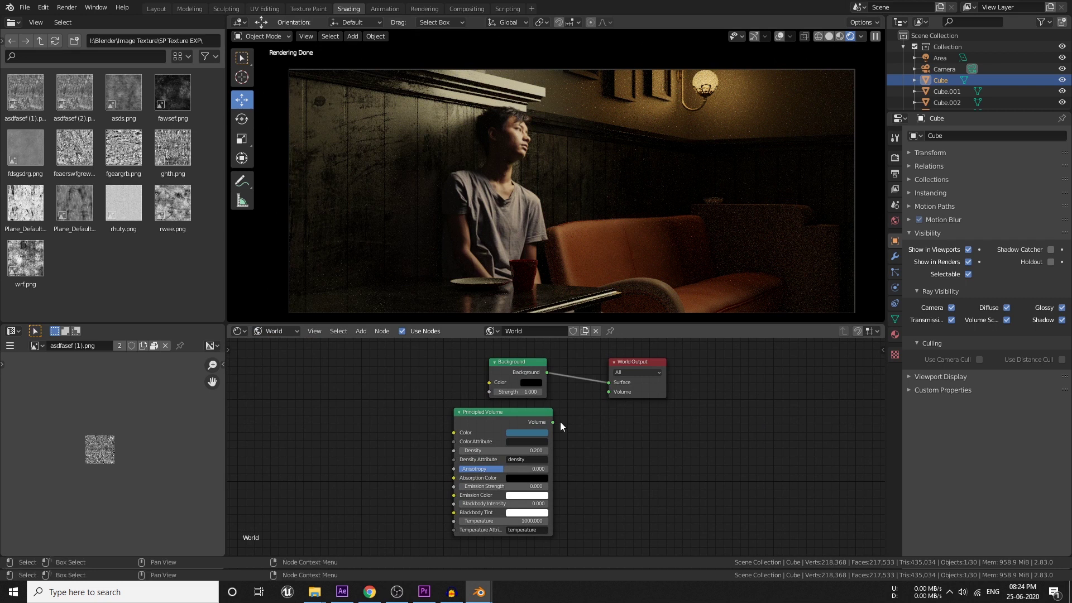
left_click_drag(553, 422, 609, 393)
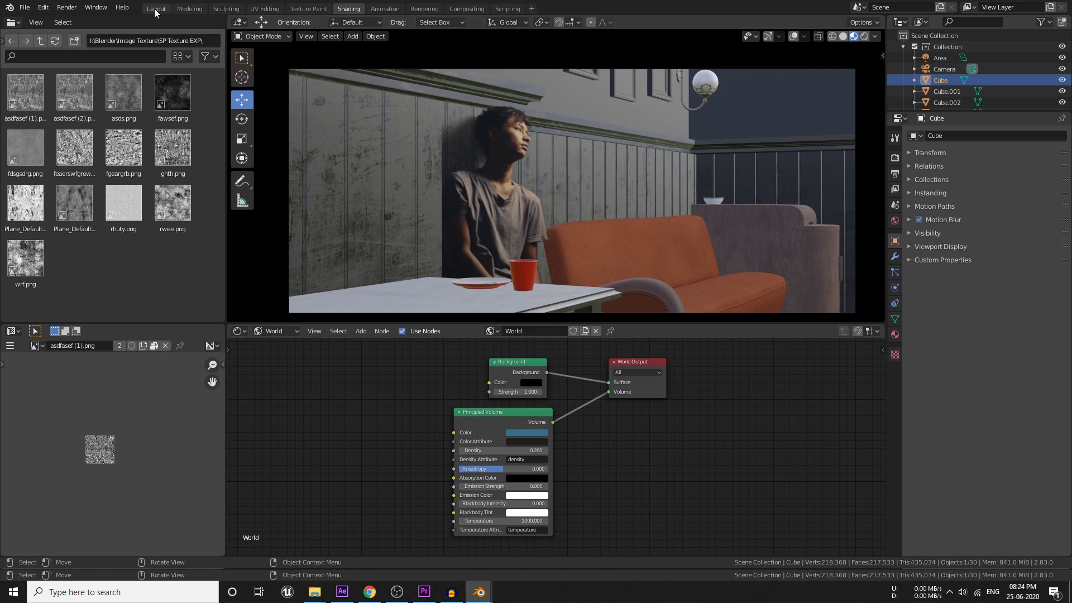
- In Layout with Material Preview, nudge the camera up on Z and key its location at frame 1
left_click(155, 9)
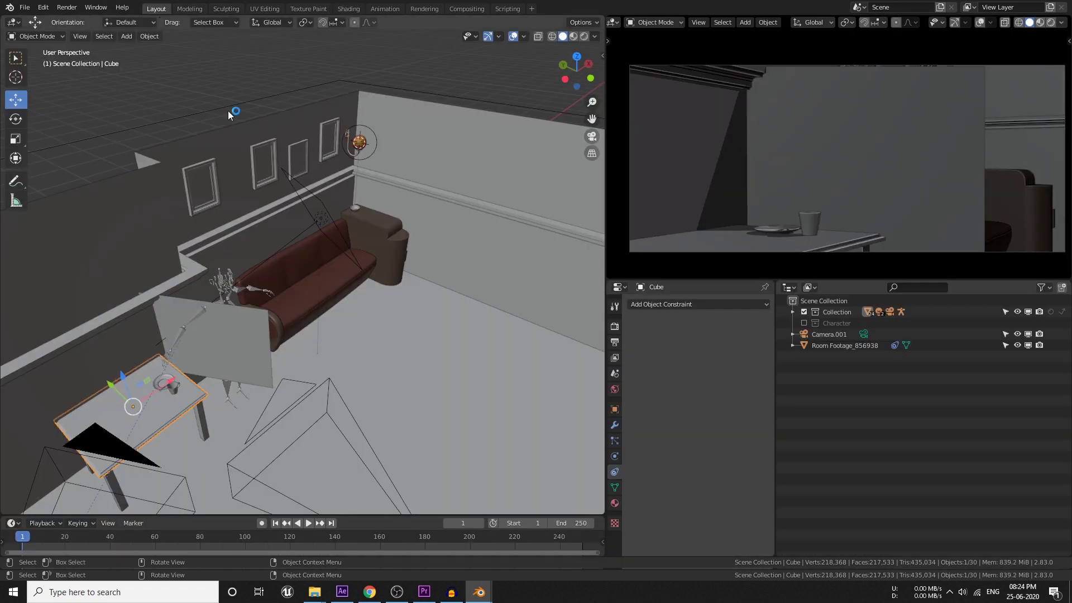
left_click(1039, 23)
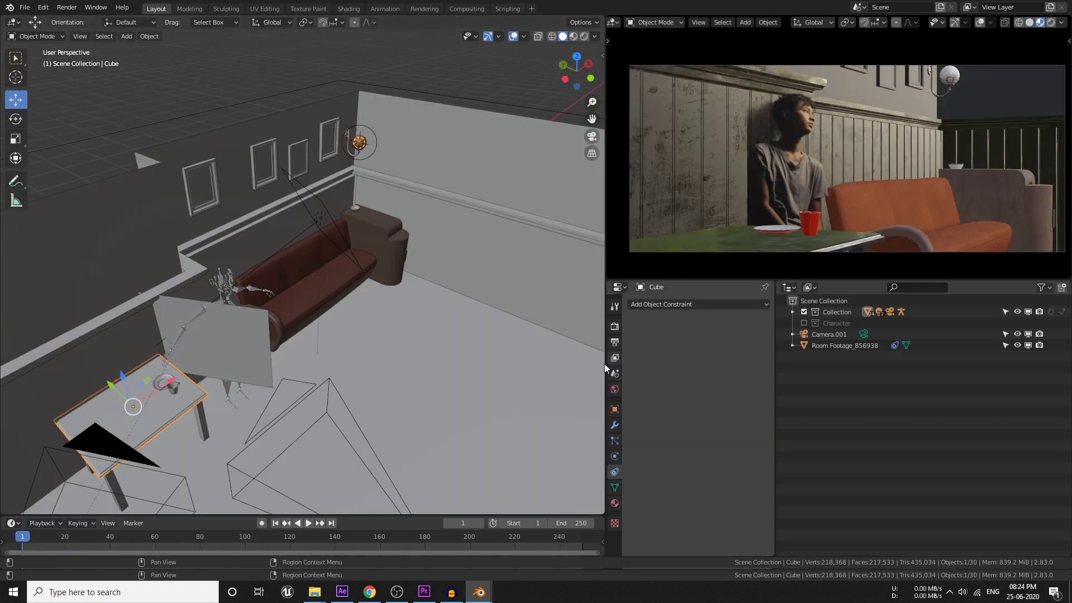
scroll(373, 377, "down", 3)
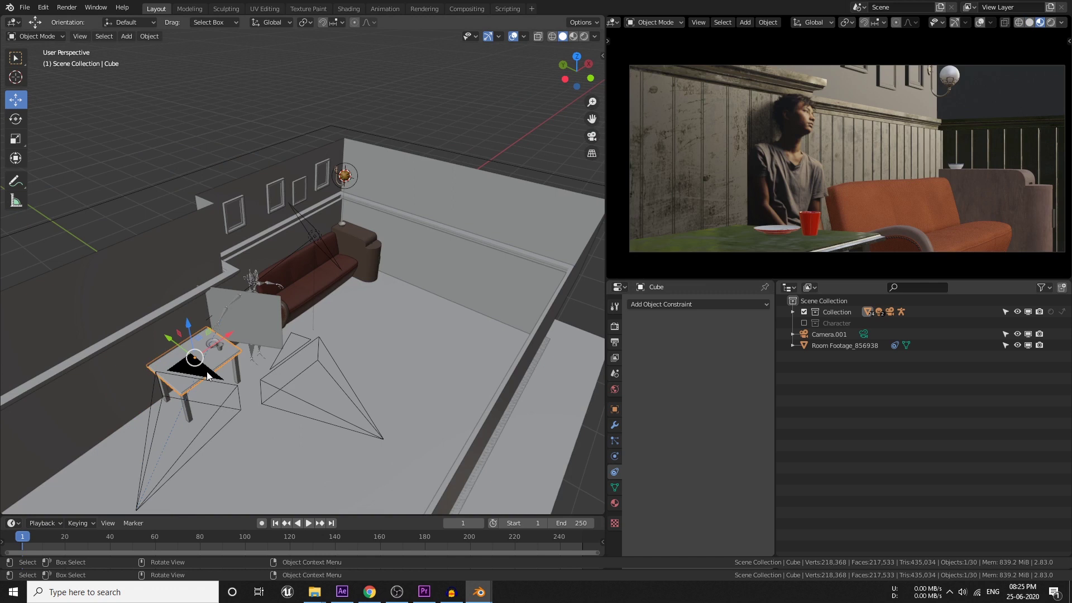
left_click(194, 394)
middle_click_drag(194, 394, 316, 304)
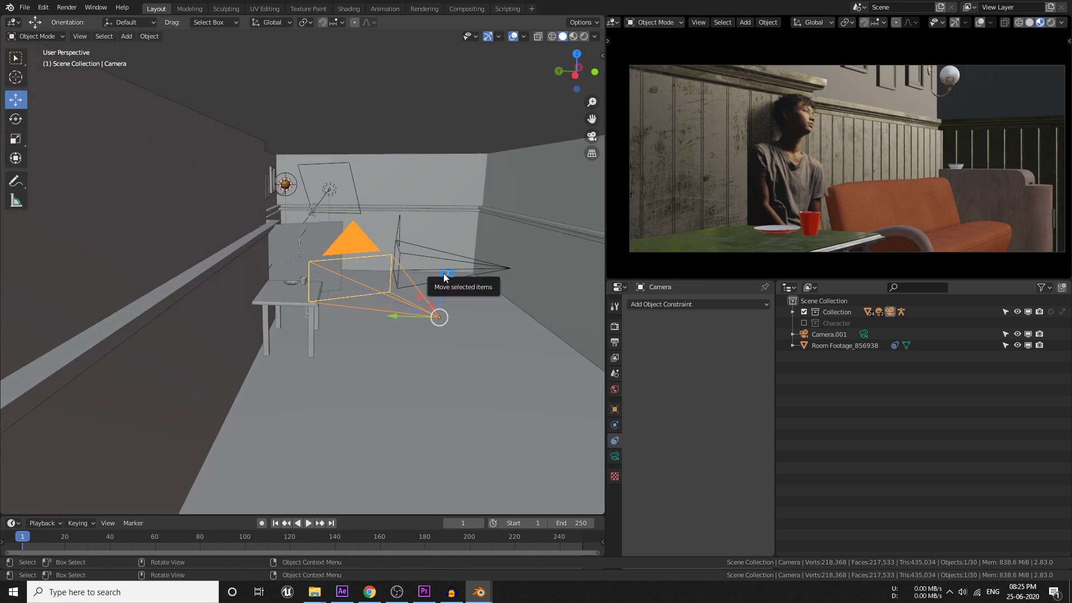
mouse_move(443, 273)
left_mouse_down()
mouse_move(438, 284)
mouse_move(440, 262)
mouse_move(440, 278)
left_mouse_up()
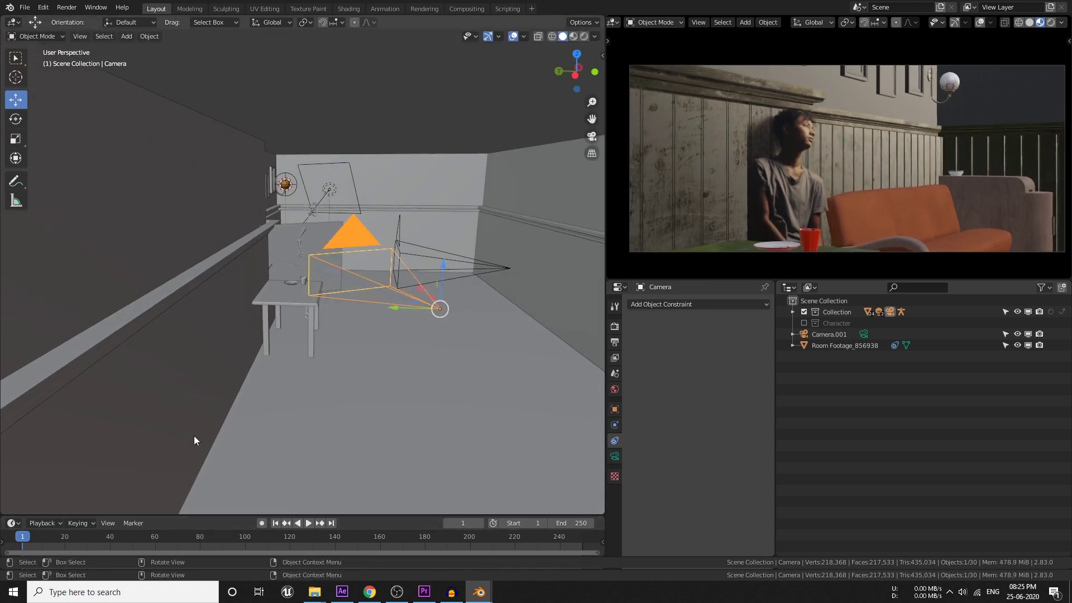
key("i")
left_click(310, 343)
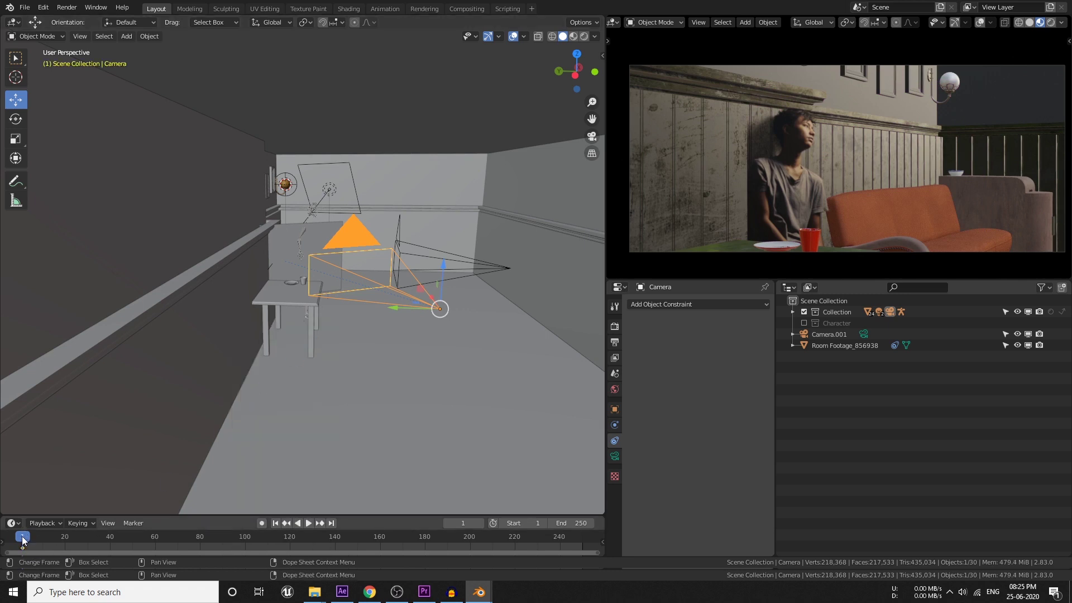
- Preview playback, set the end frame to 178, jump there, and lower the camera slightly on Z
key("space")
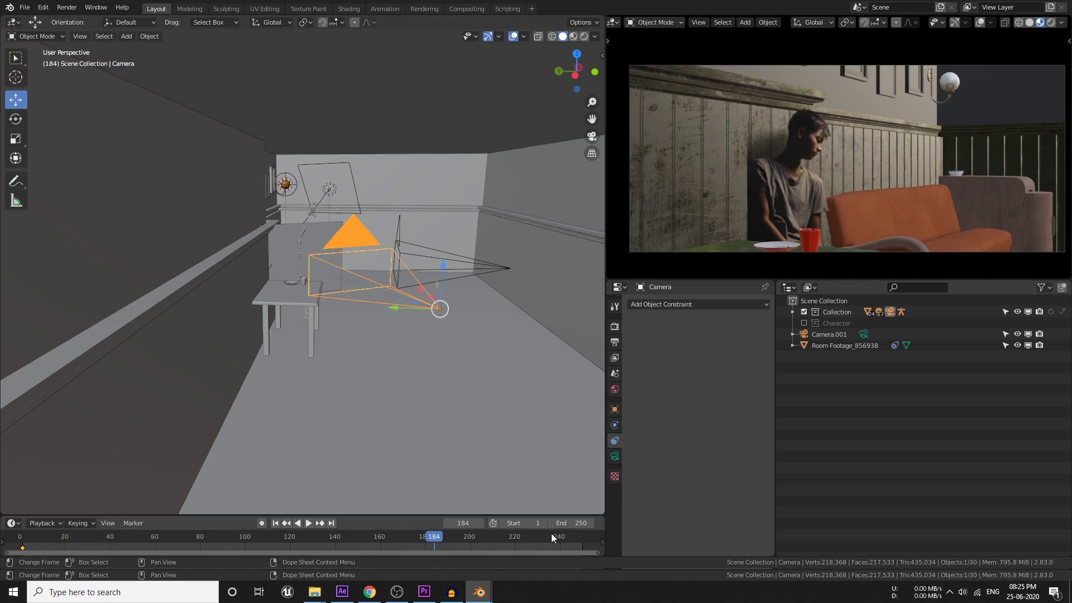
double_click(578, 522)
type("178")
key("Return")
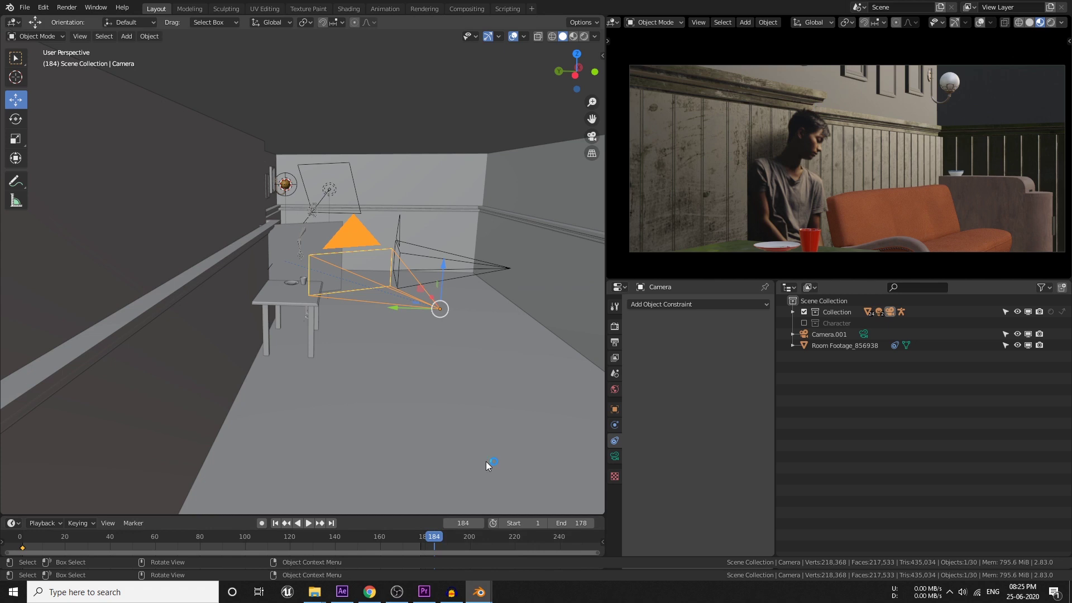
key("shift+Right")
left_click_drag(445, 265, 446, 285)
- Key the camera's location at frame 178 and scrub the timeline to check the move
key("i")
left_click(447, 284)
left_click_drag(308, 506, 350, 510)
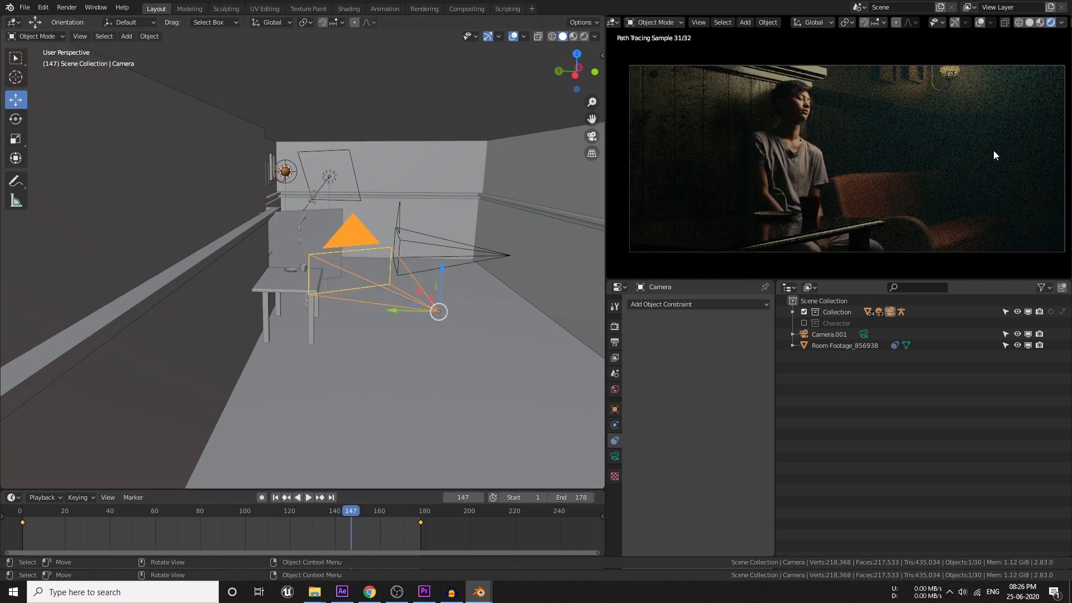
- Enable the Denoising Data, Cryptomatte Object and Cryptomatte Material view layer passes
left_click(615, 326)
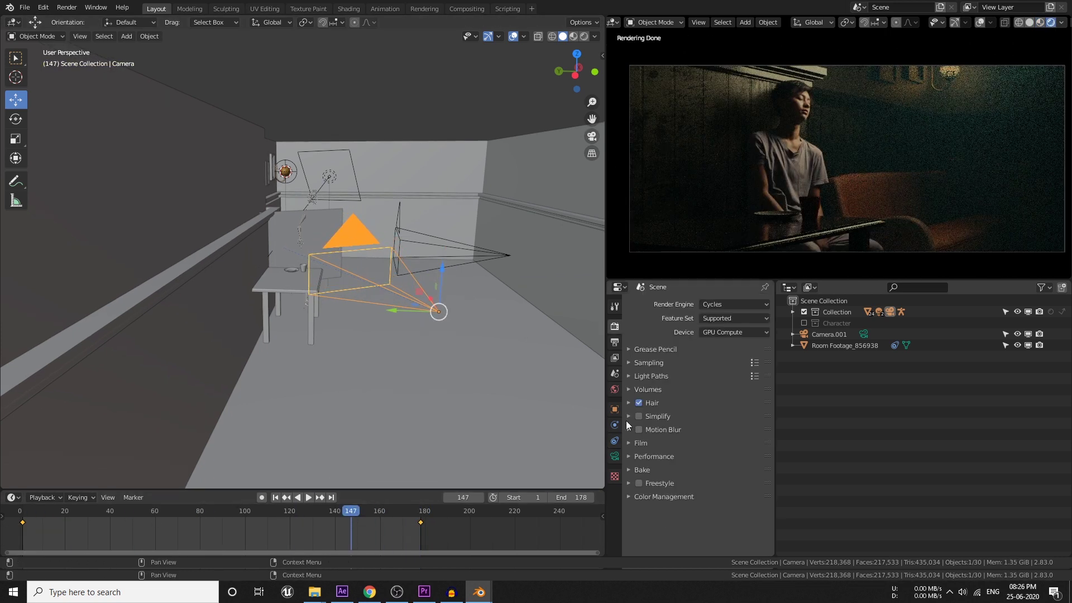
left_click(615, 358)
left_click(650, 300, "ctrl")
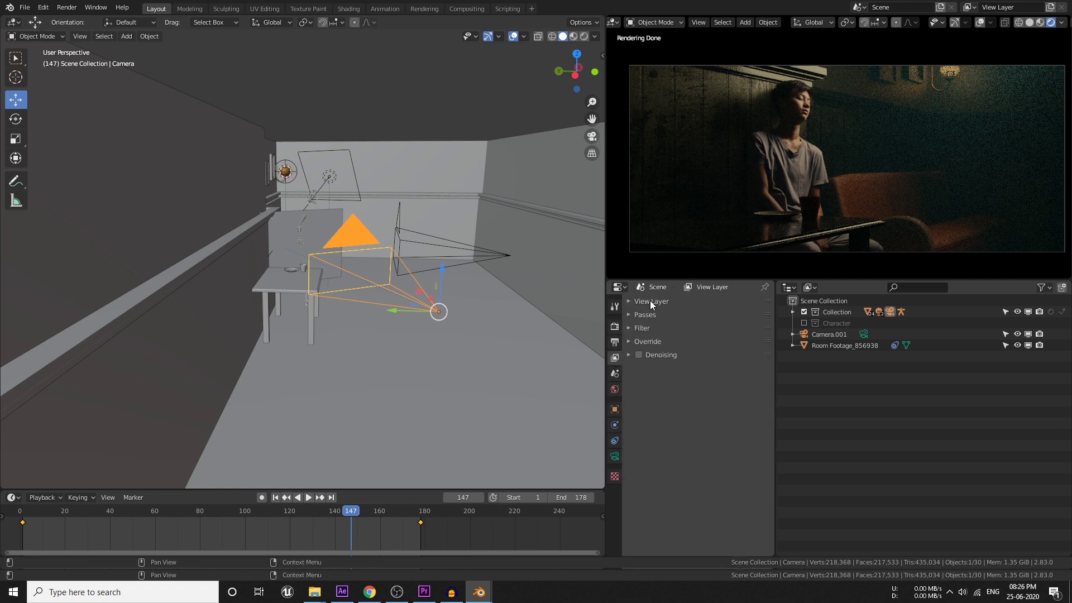
left_click(647, 315)
left_click(691, 389)
left_click(649, 439)
left_click(652, 469)
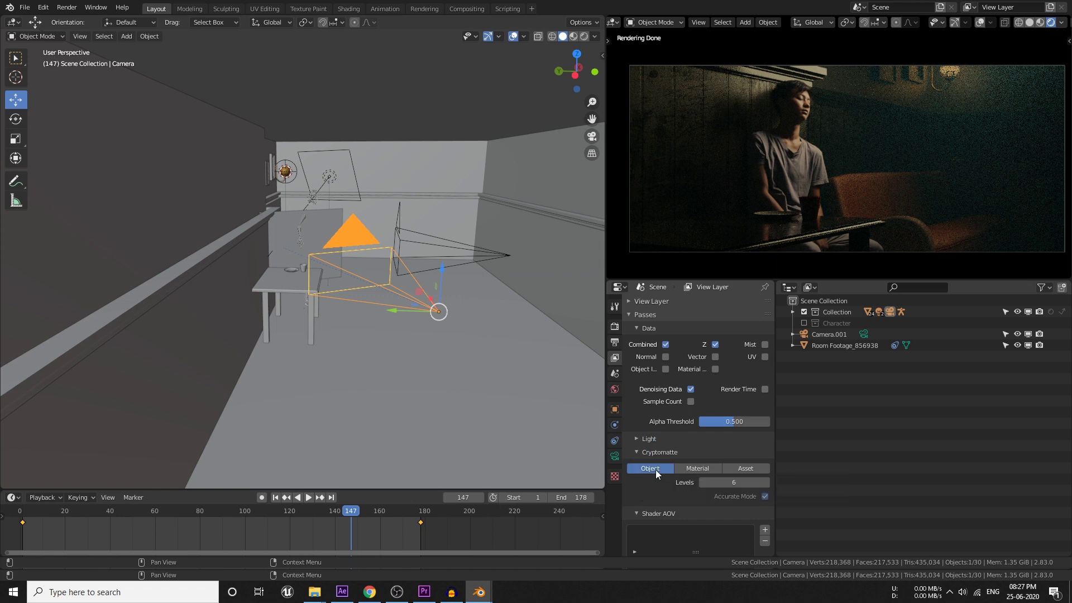
left_click(688, 469)
- Set the output frame rate to 25 fps
left_click(653, 328)
left_click(614, 342)
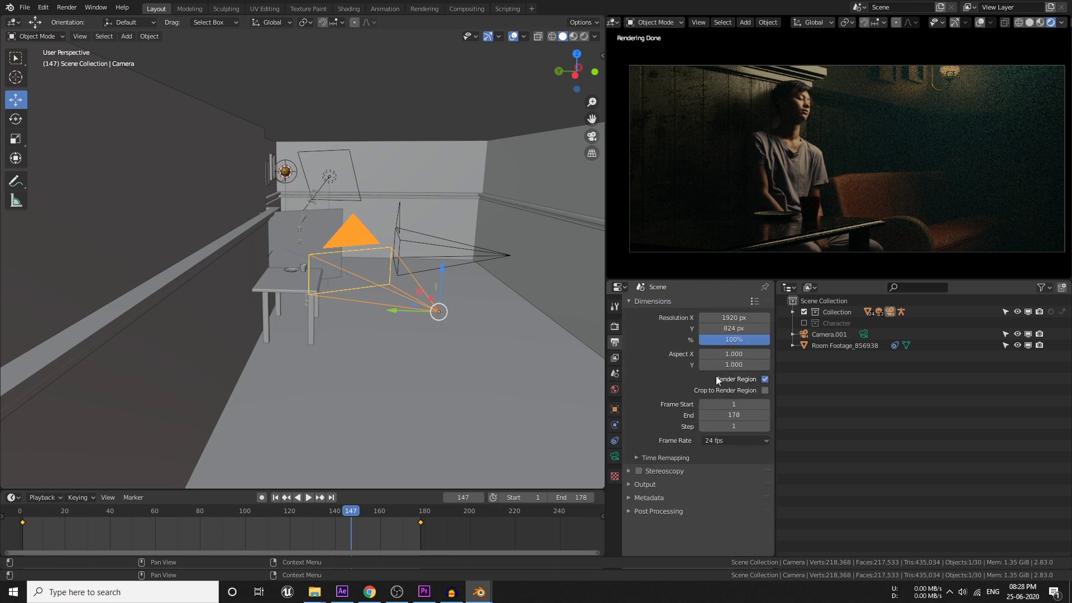
left_click(729, 441)
left_click(725, 471)
- Save renders as OpenEXR MultiLayer files to the Renders folder on drive D
left_click(641, 302)
left_click(648, 327)
left_click(734, 384)
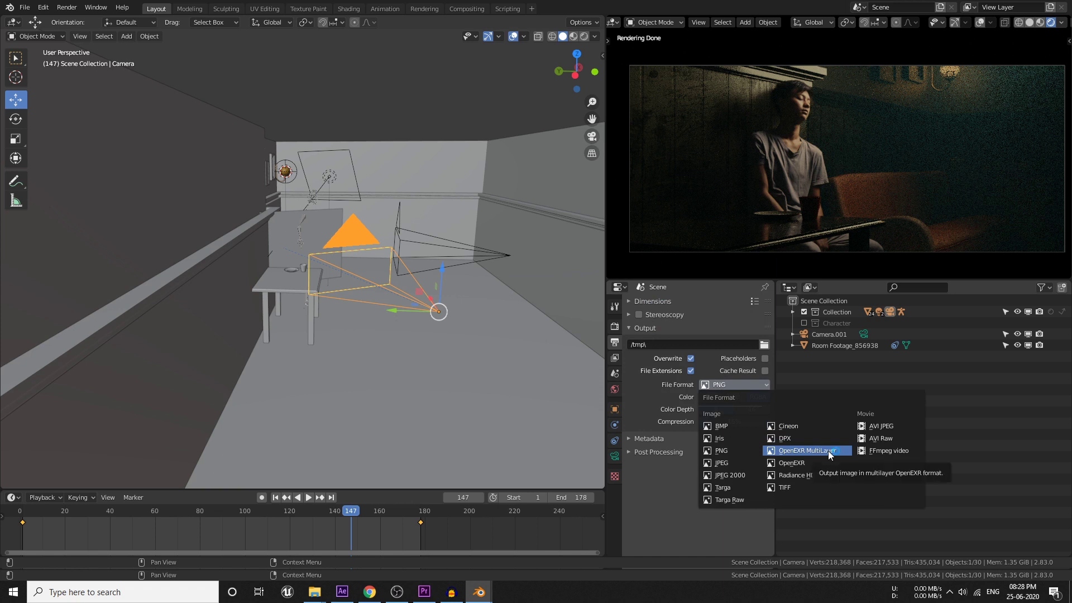
left_click(829, 451)
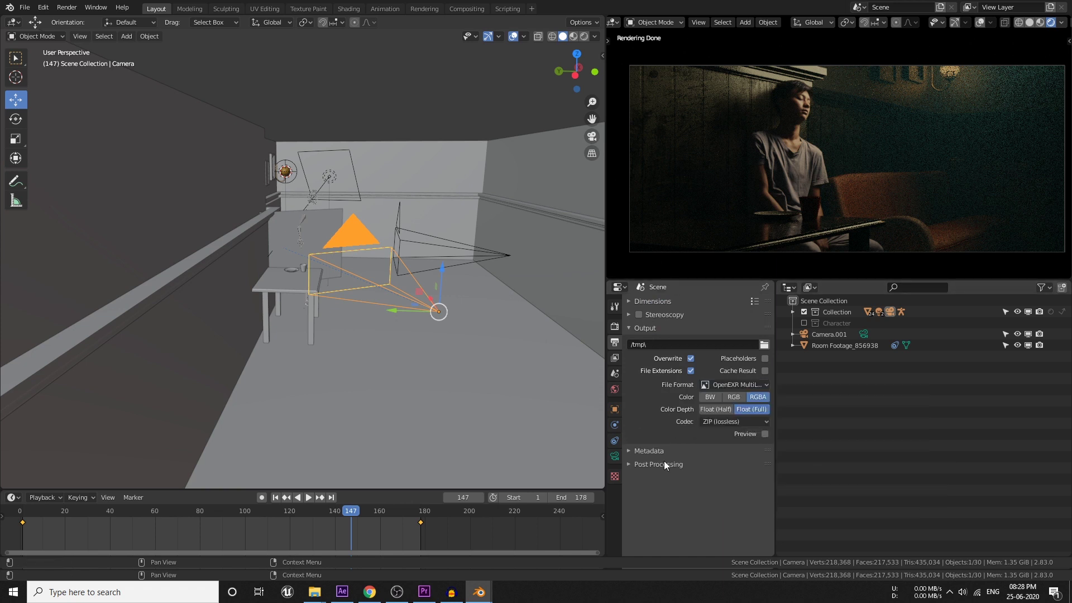
left_click(765, 344)
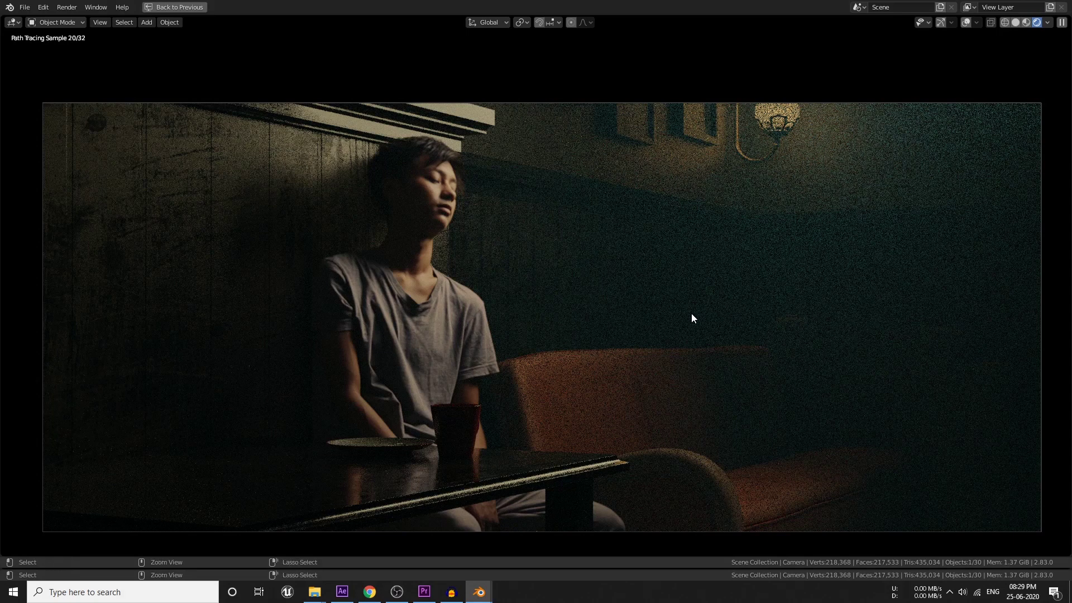
- Limit the render preview to a region around the person's face
key("ctrl+b")
left_click_drag(354, 109, 486, 234)
scroll(471, 217, "up", 2)
middle_click_drag(450, 190, 433, 326, "shift")
scroll(433, 327, "up", 3)
middle_click_drag(416, 283, 561, 281, "shift")
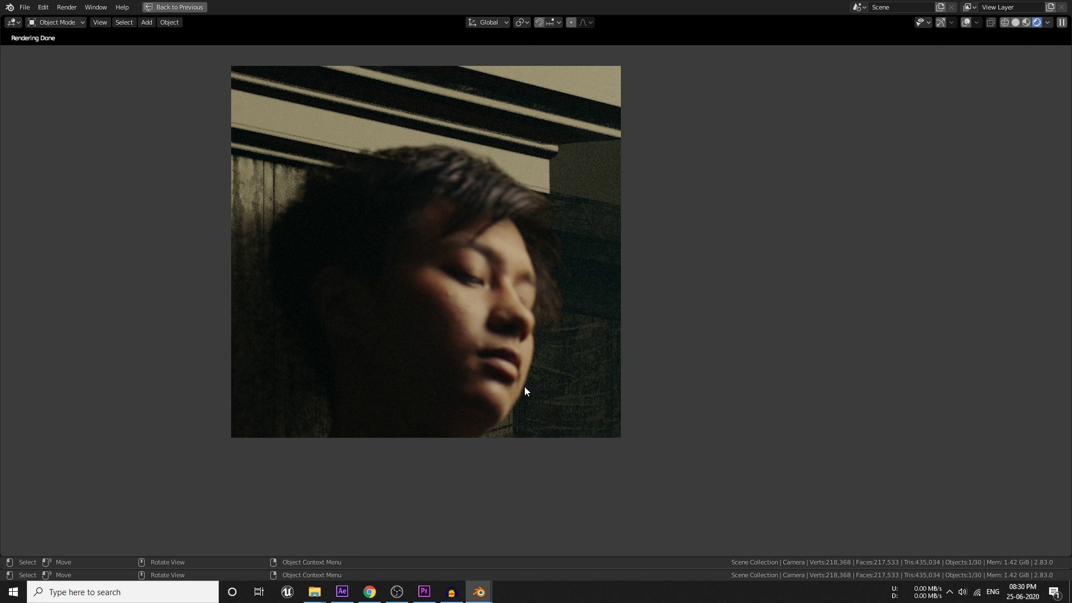
- Redraw the render region wider across the camera frame
scroll(660, 344, "down", 5)
key("ctrl+b")
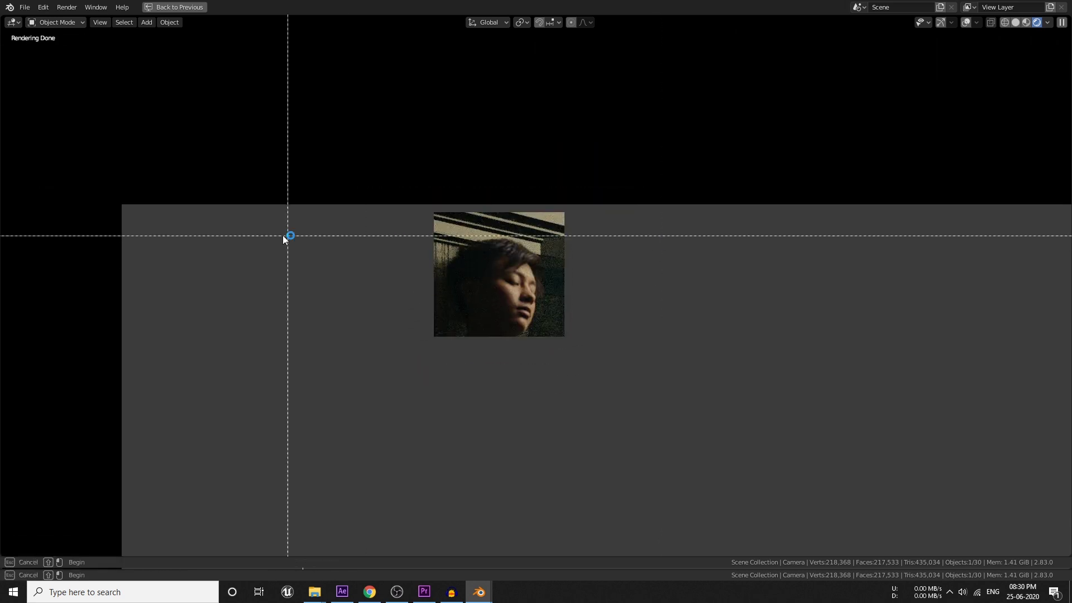
left_click_drag(193, 211, 564, 335)
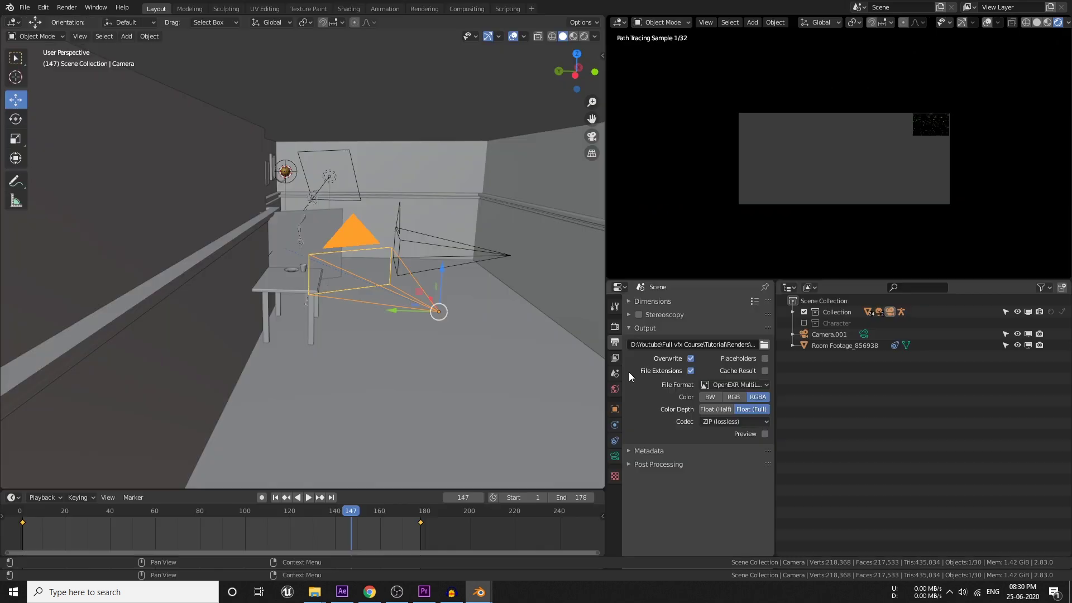
- Turn off Camera and Shadow ray visibility for the Room Footage_856938 plane
scroll(880, 163, "up", 4)
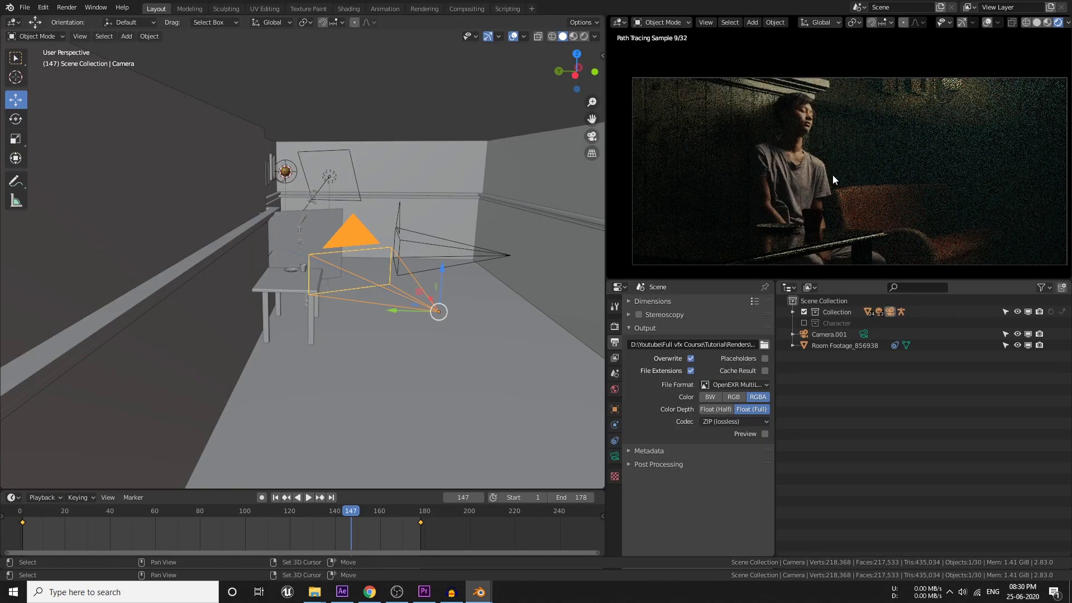
left_click(313, 226)
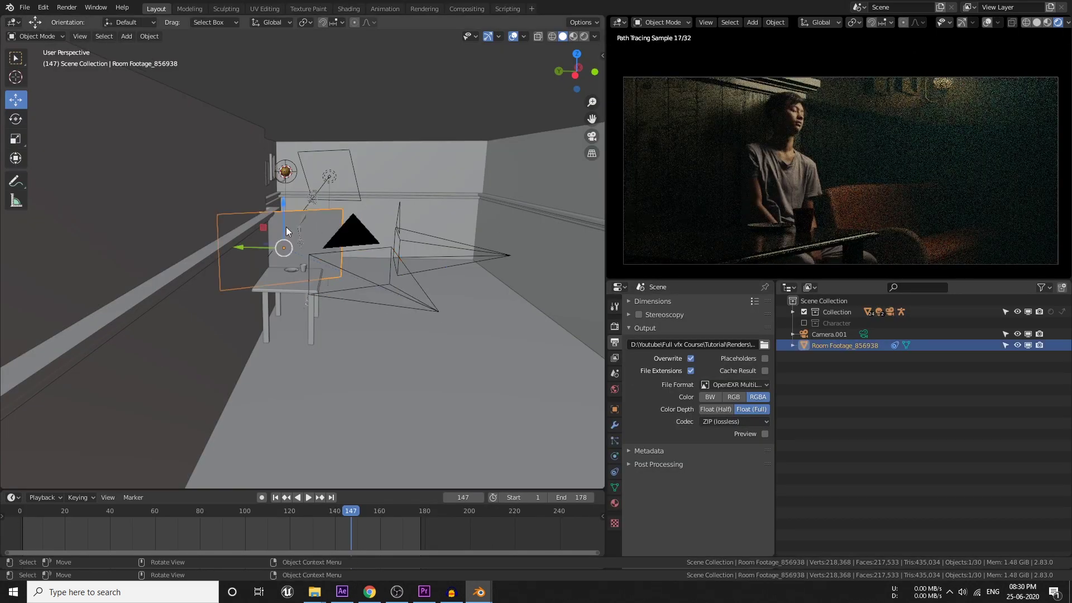
left_click(614, 409)
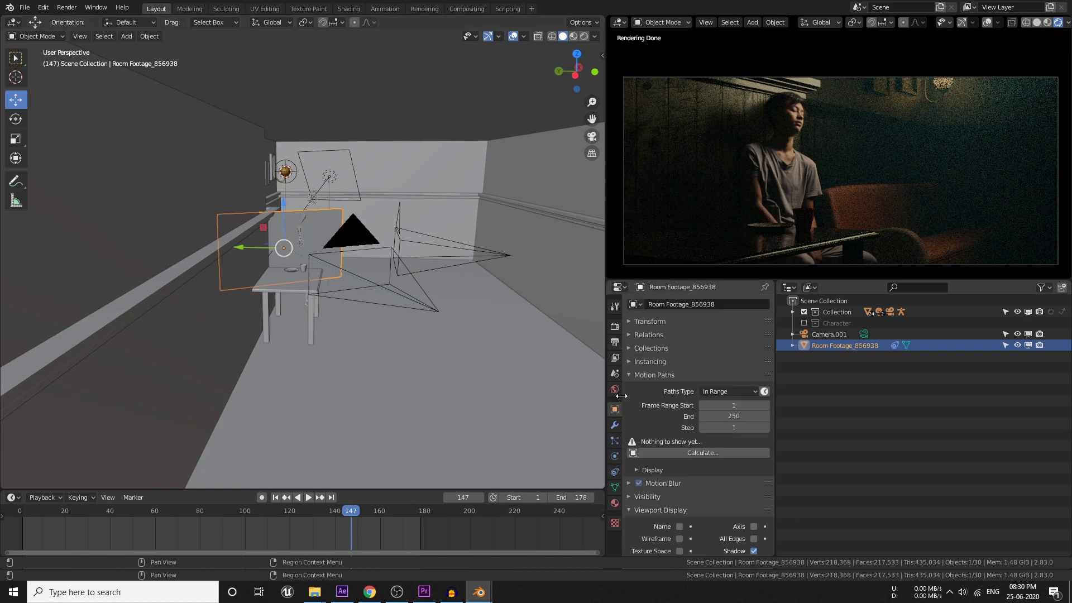
left_click(650, 414)
left_click(650, 415)
left_click(646, 402)
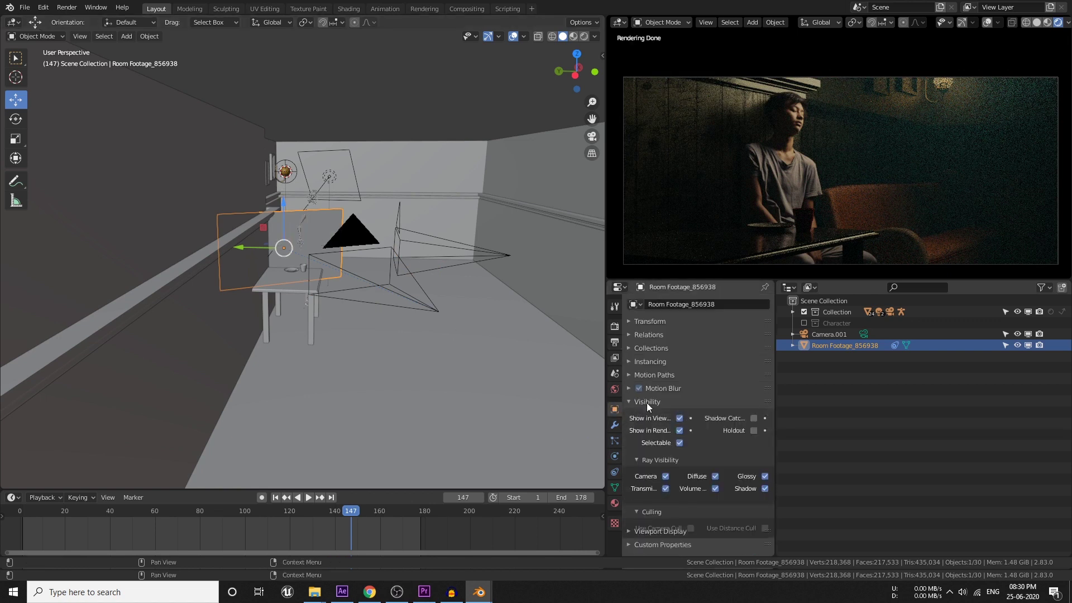
left_click(665, 476)
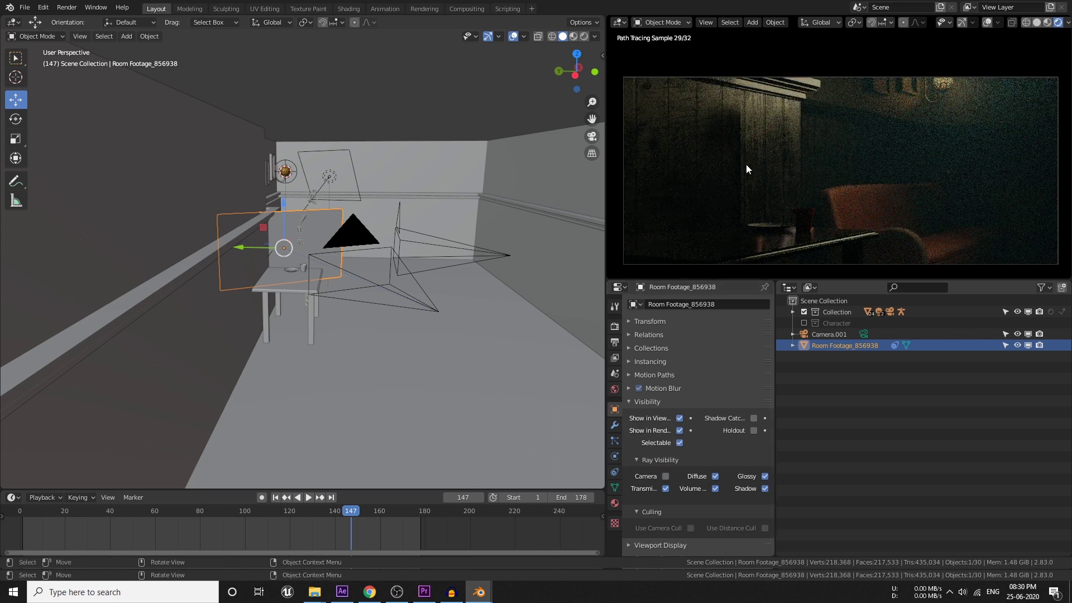
left_click(765, 489)
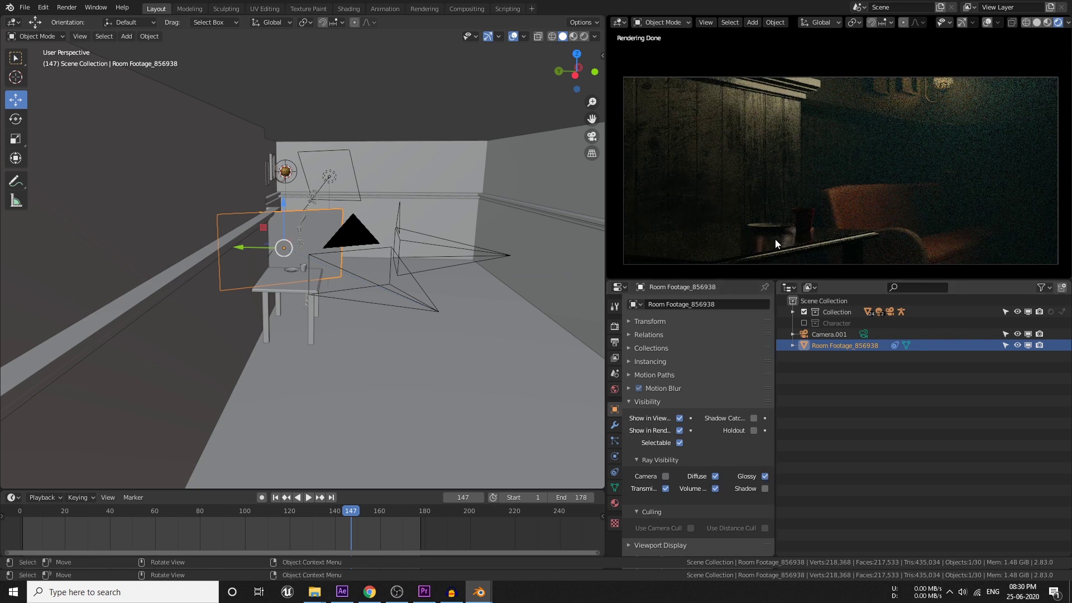
- Launch Render Animation, then stop it with Esc at about 17%
left_click(695, 401)
left_click(67, 8)
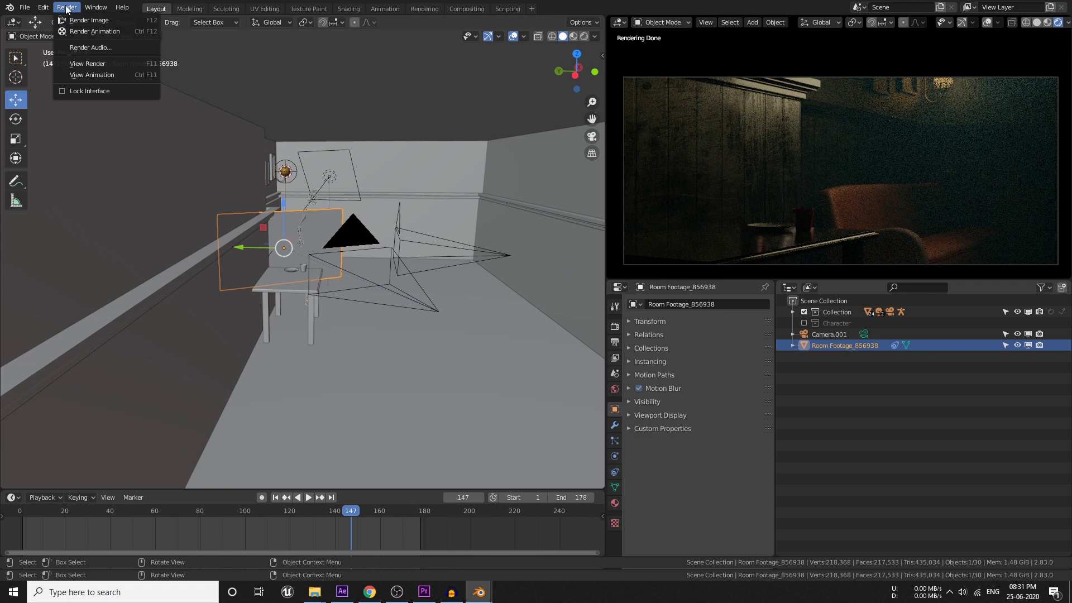
left_click(72, 33)
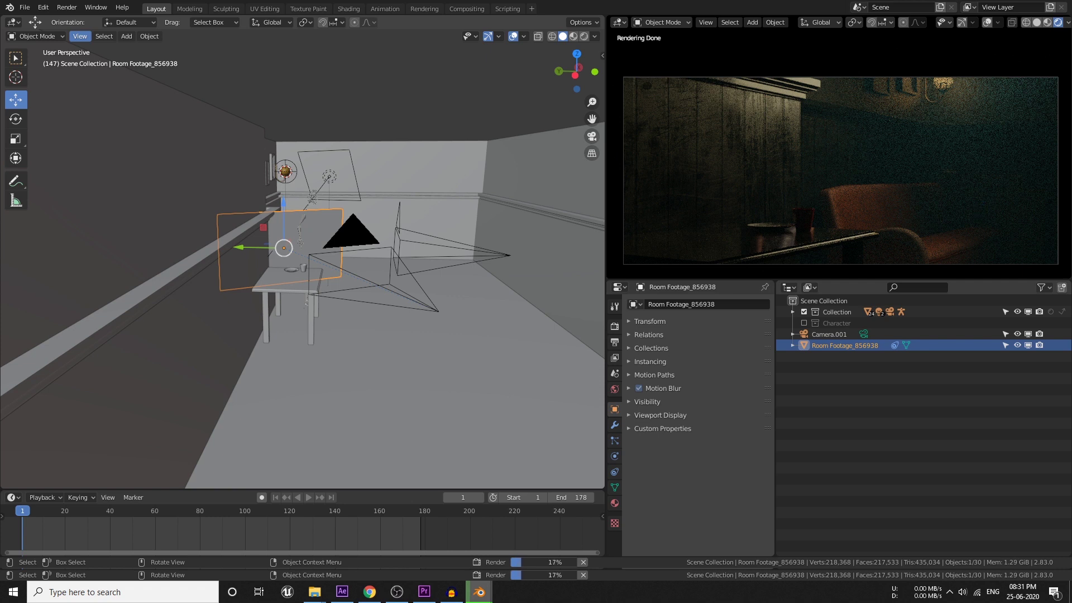
key("Escape")
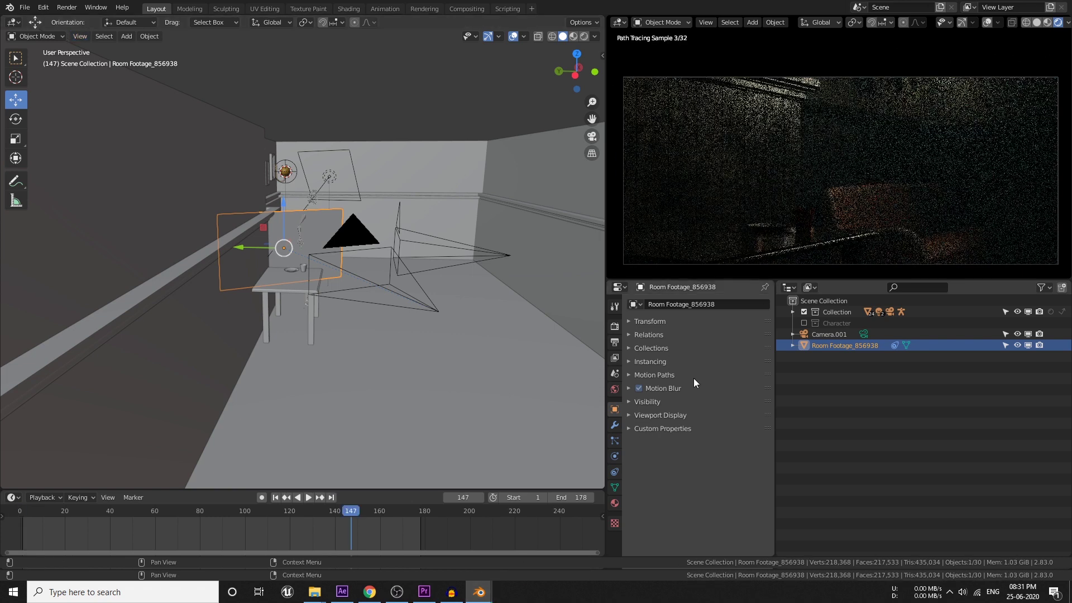